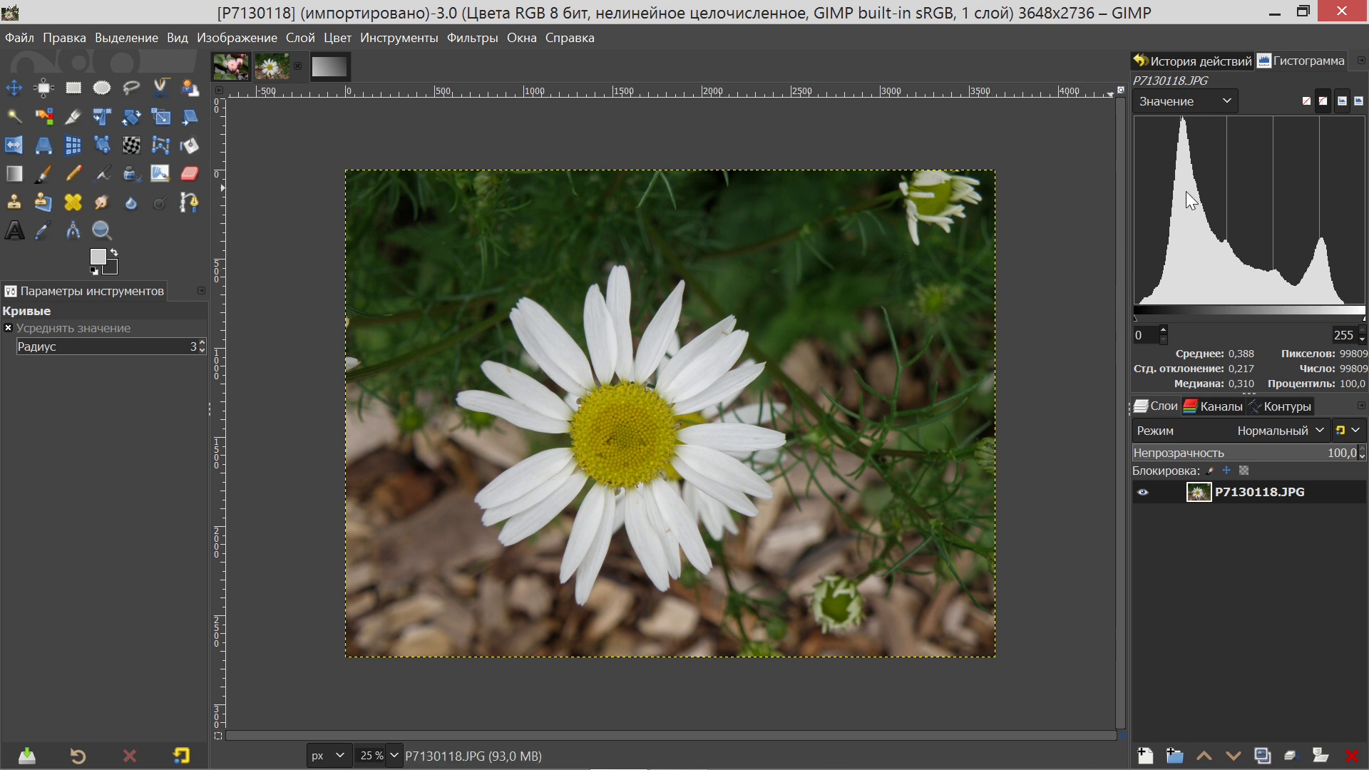
Add the Histogram panel as a docked tab
left_click(528, 38)
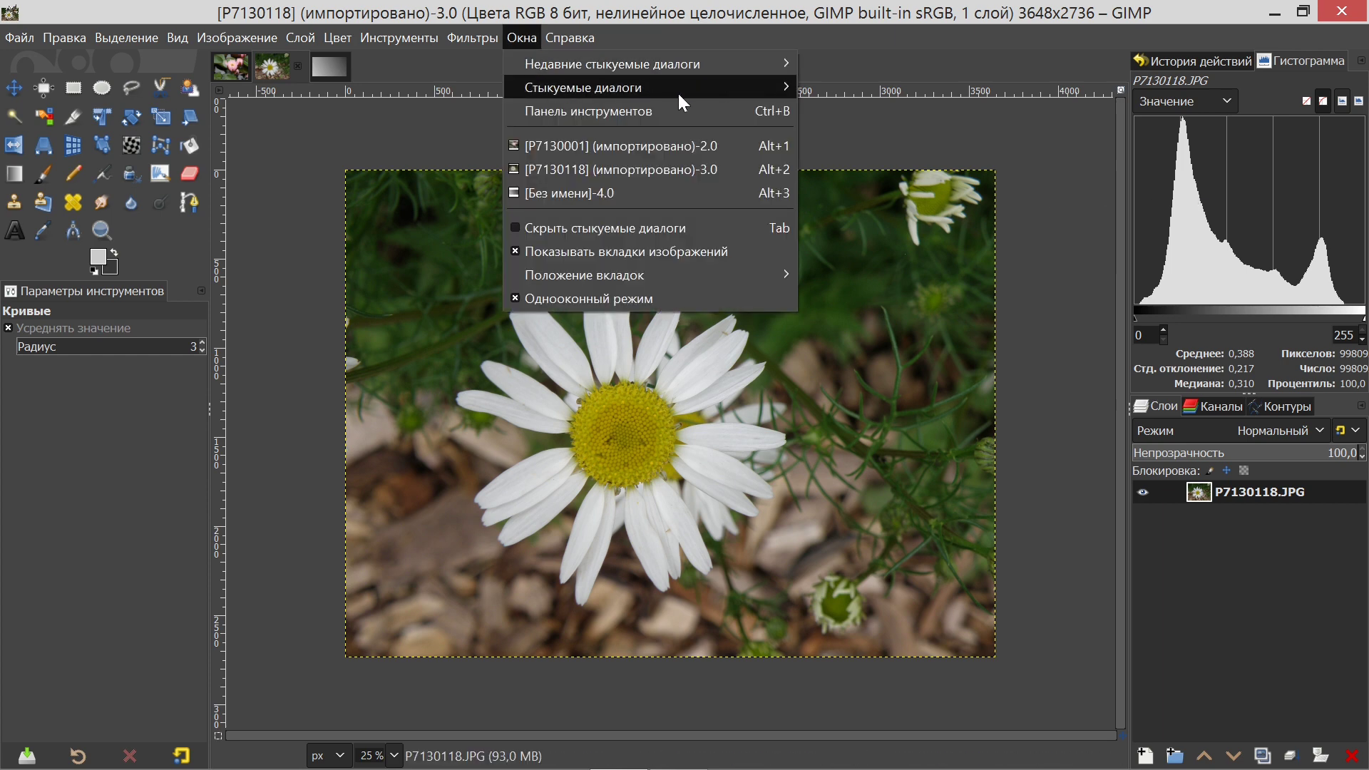
mouse_move(584, 87)
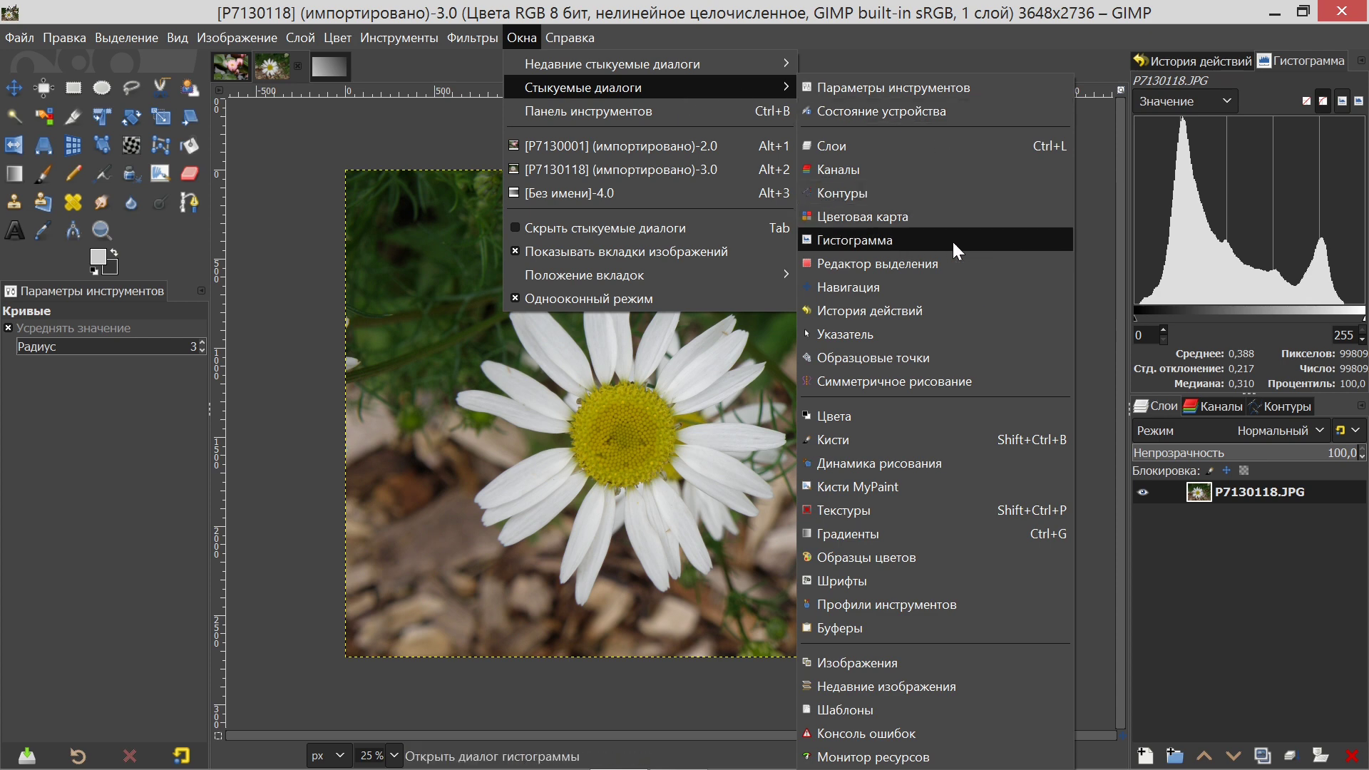
left_click(1076, 48)
left_click(1361, 61)
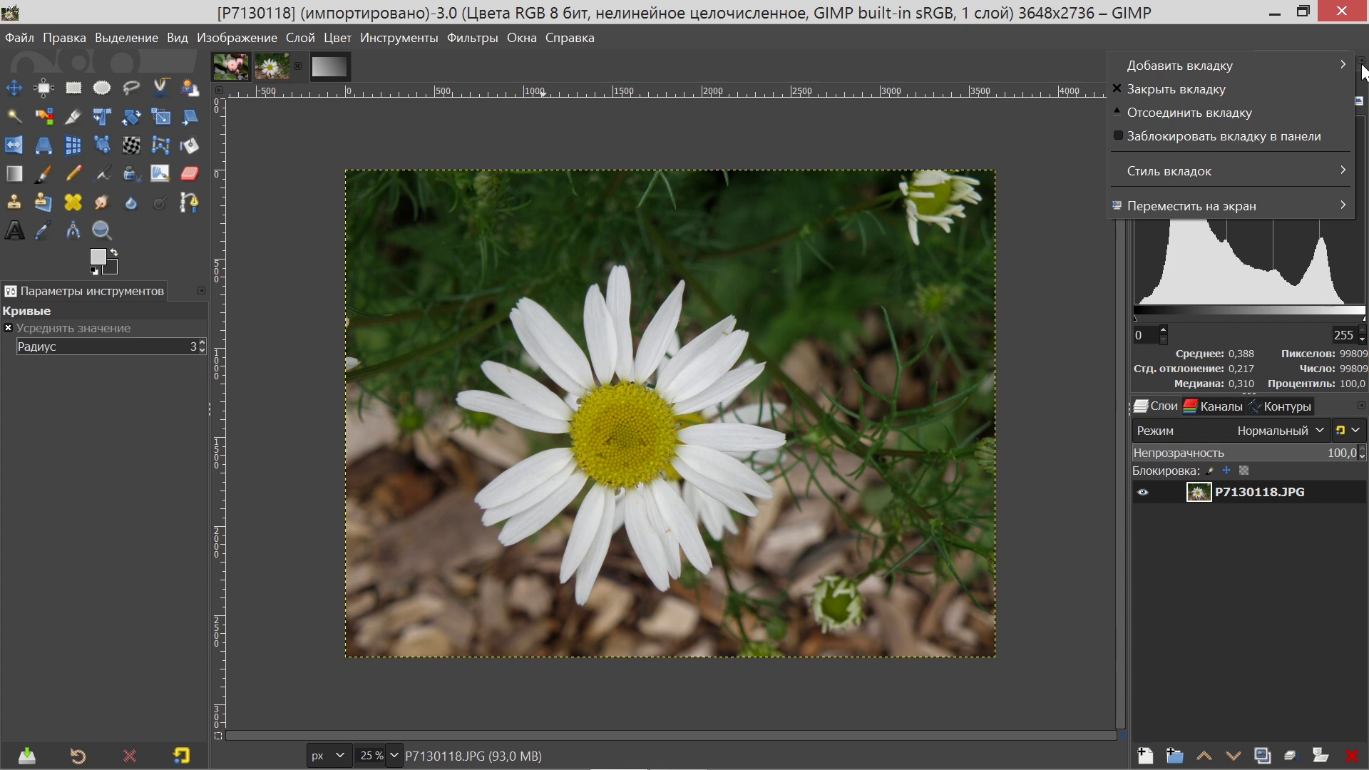
mouse_move(1180, 66)
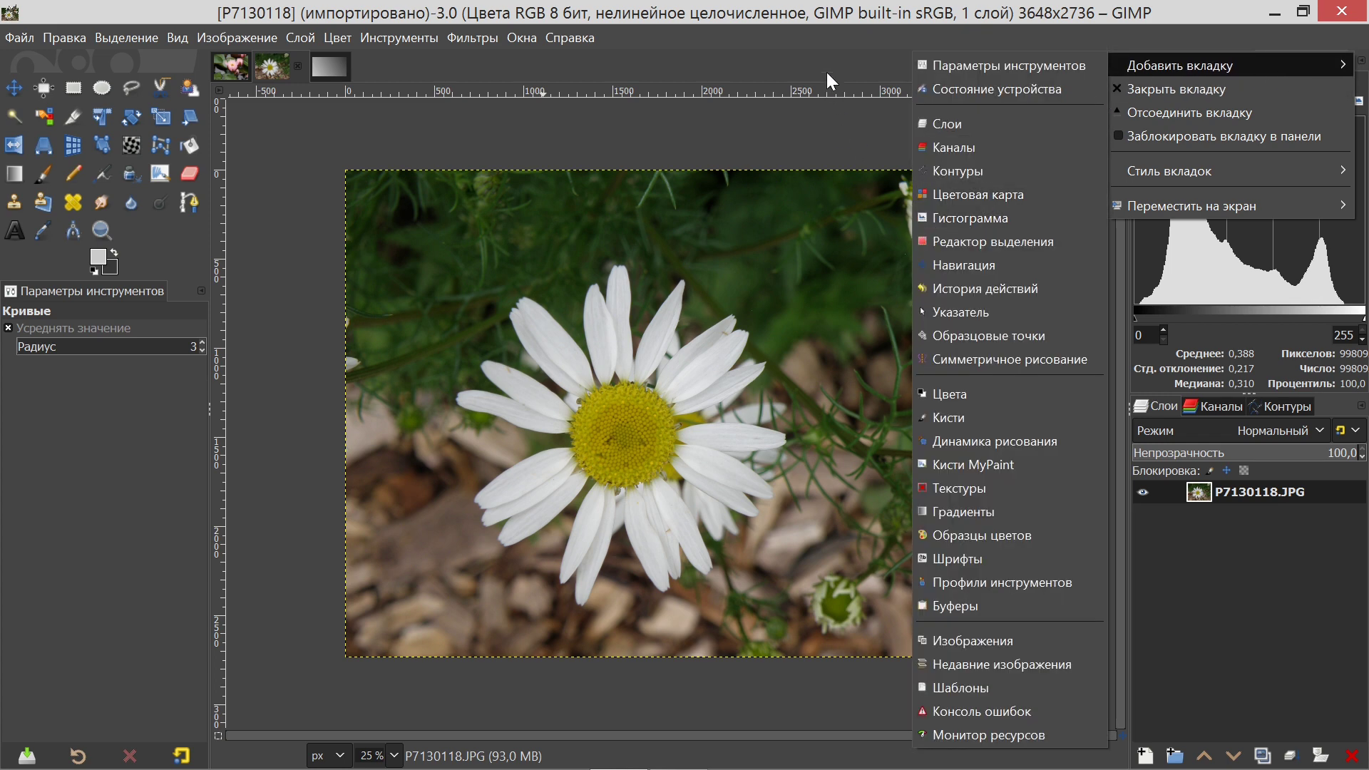
left_click(998, 218)
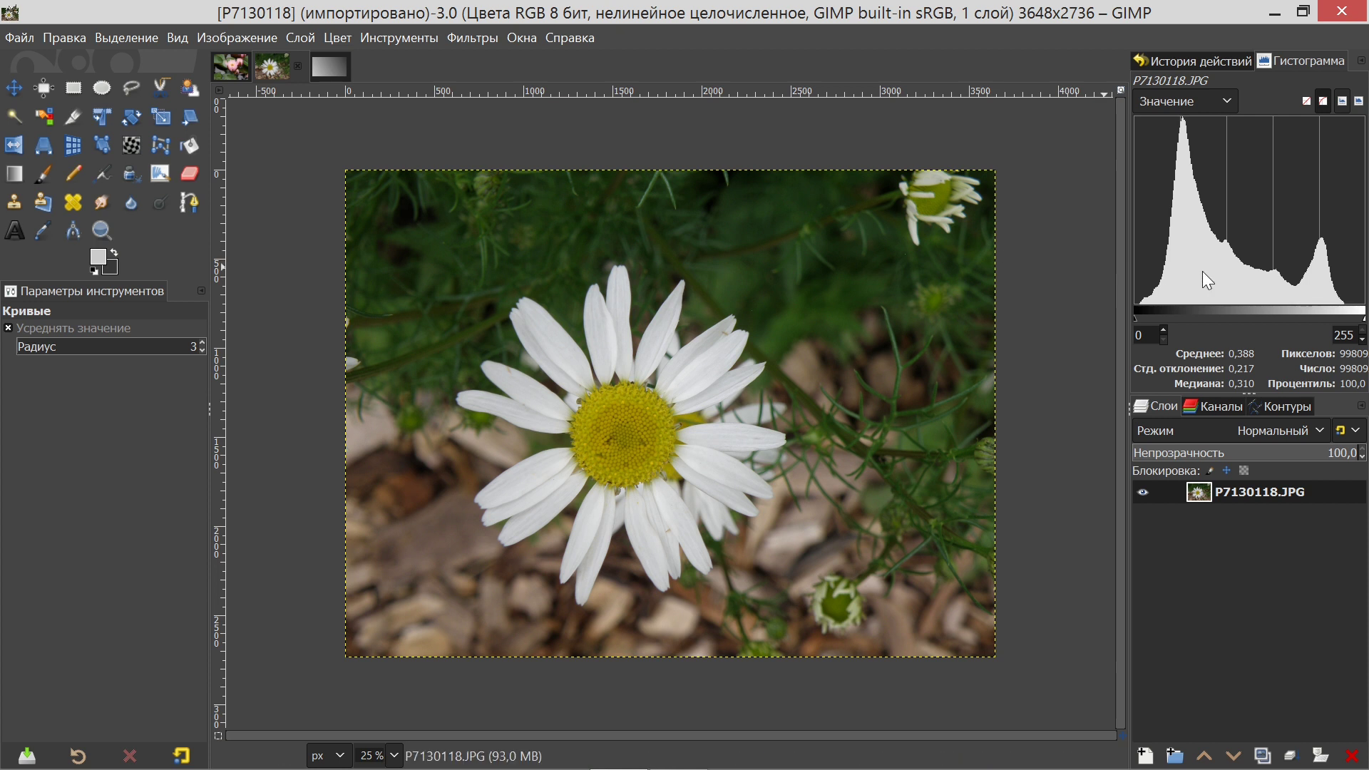
View the Red, then RGB, then Value histogram channels, and switch to the untitled gradient image
left_click(1228, 104)
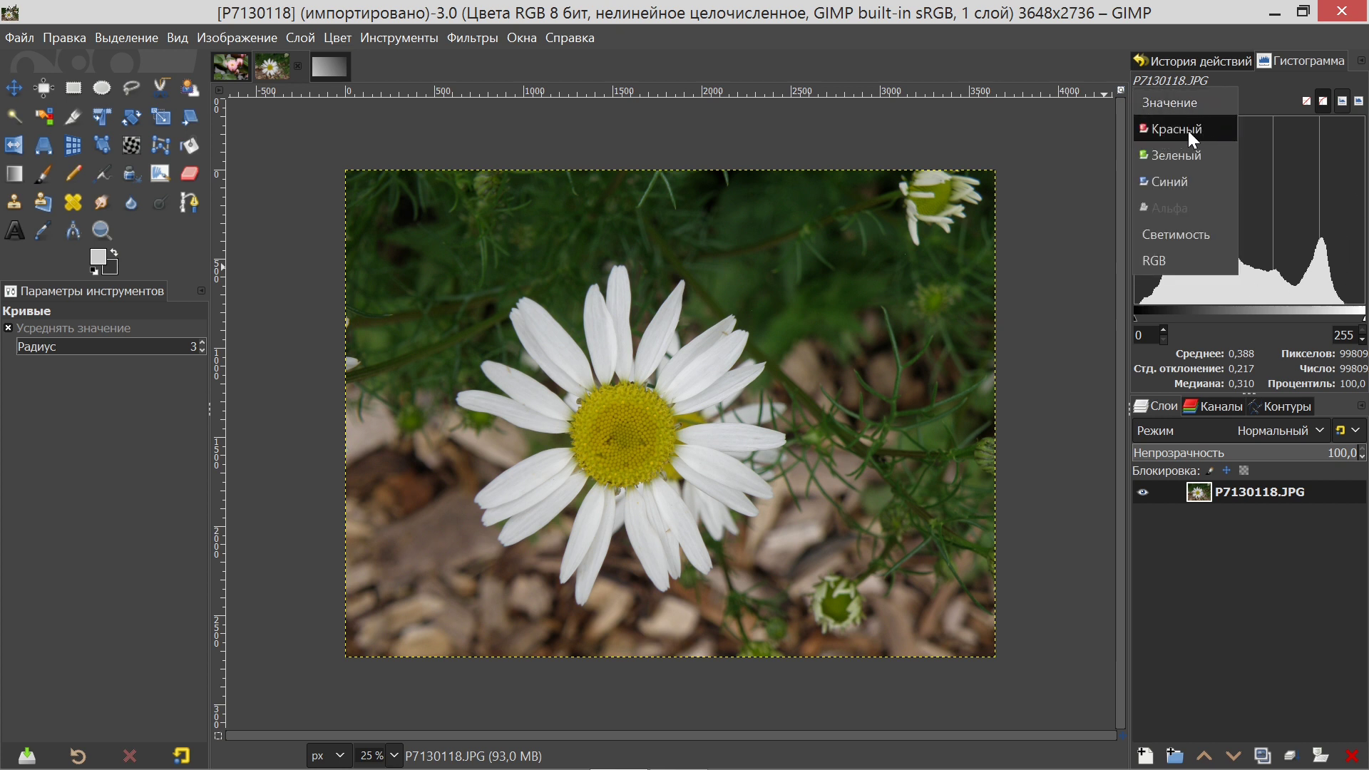
left_click(1189, 131)
left_click(1222, 102)
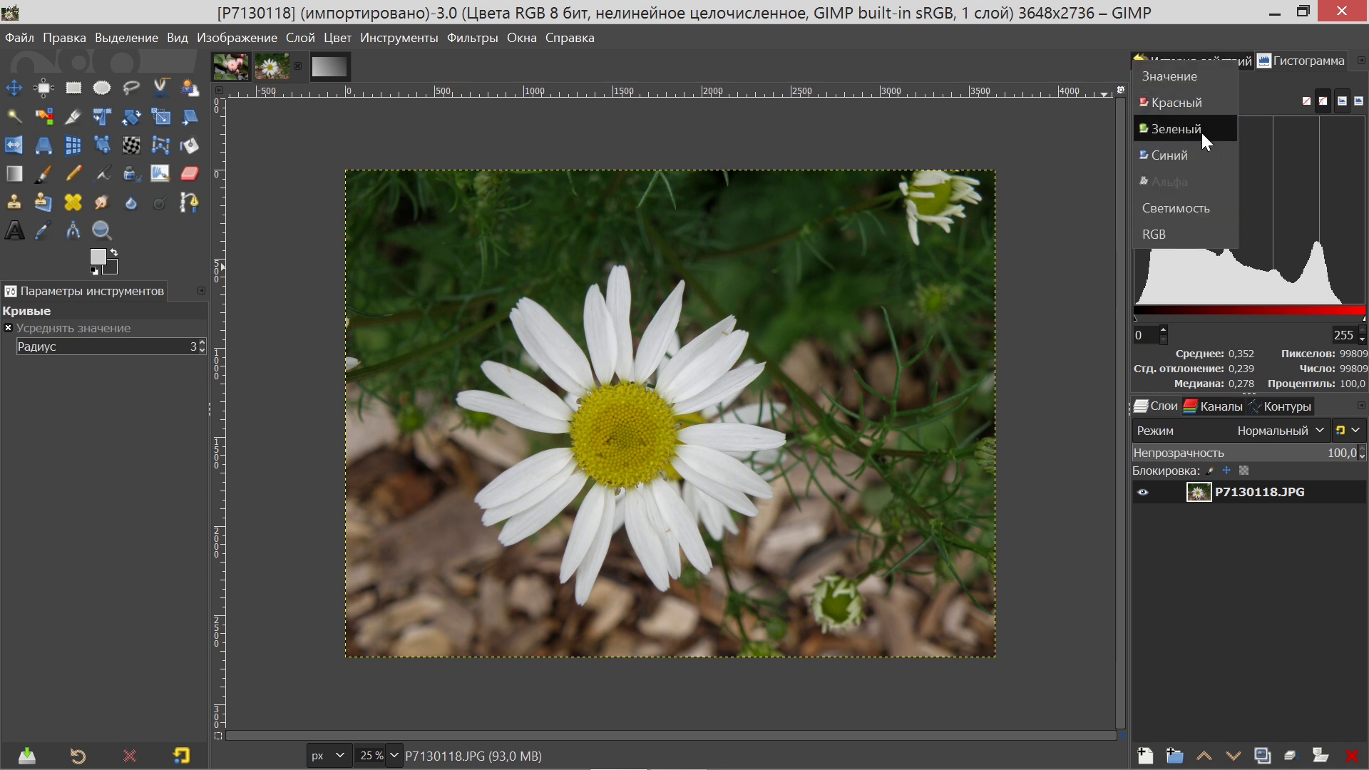
left_click(1174, 238)
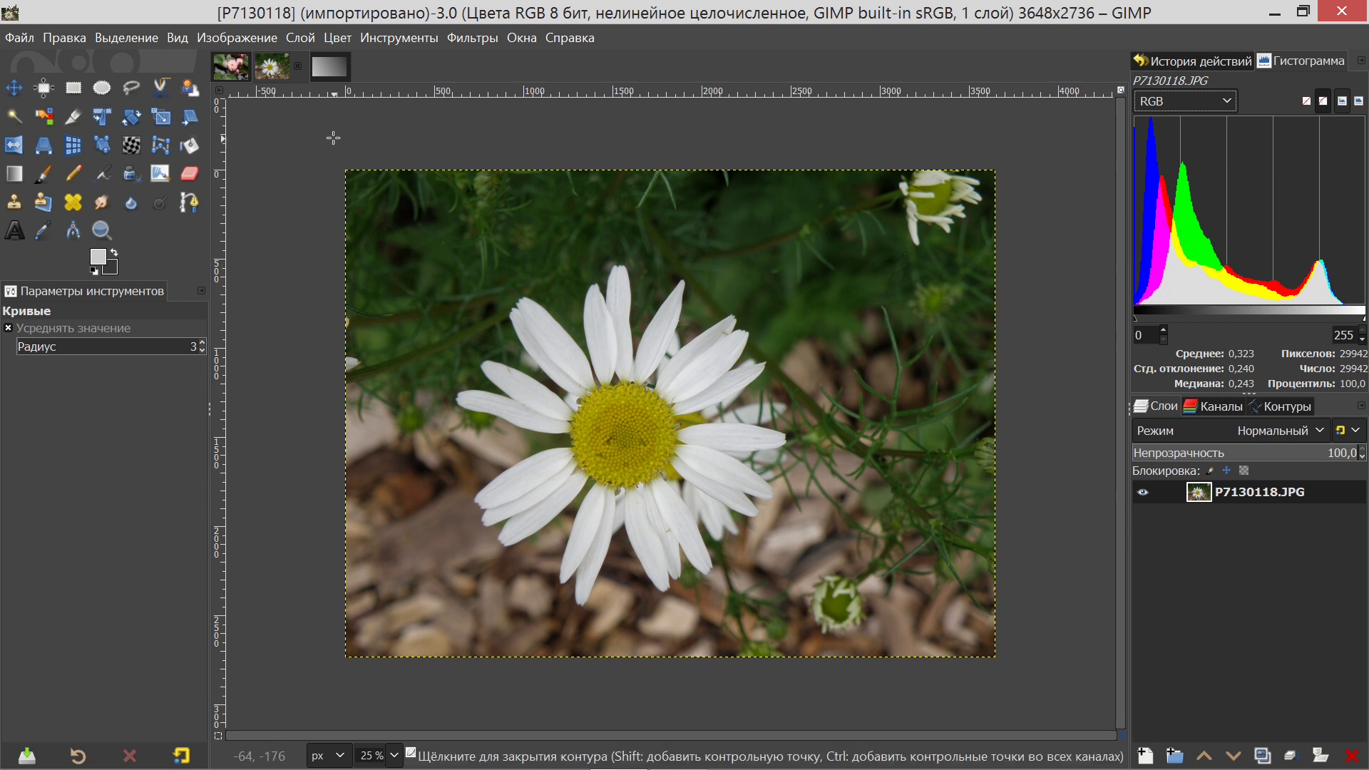
left_click(1231, 105)
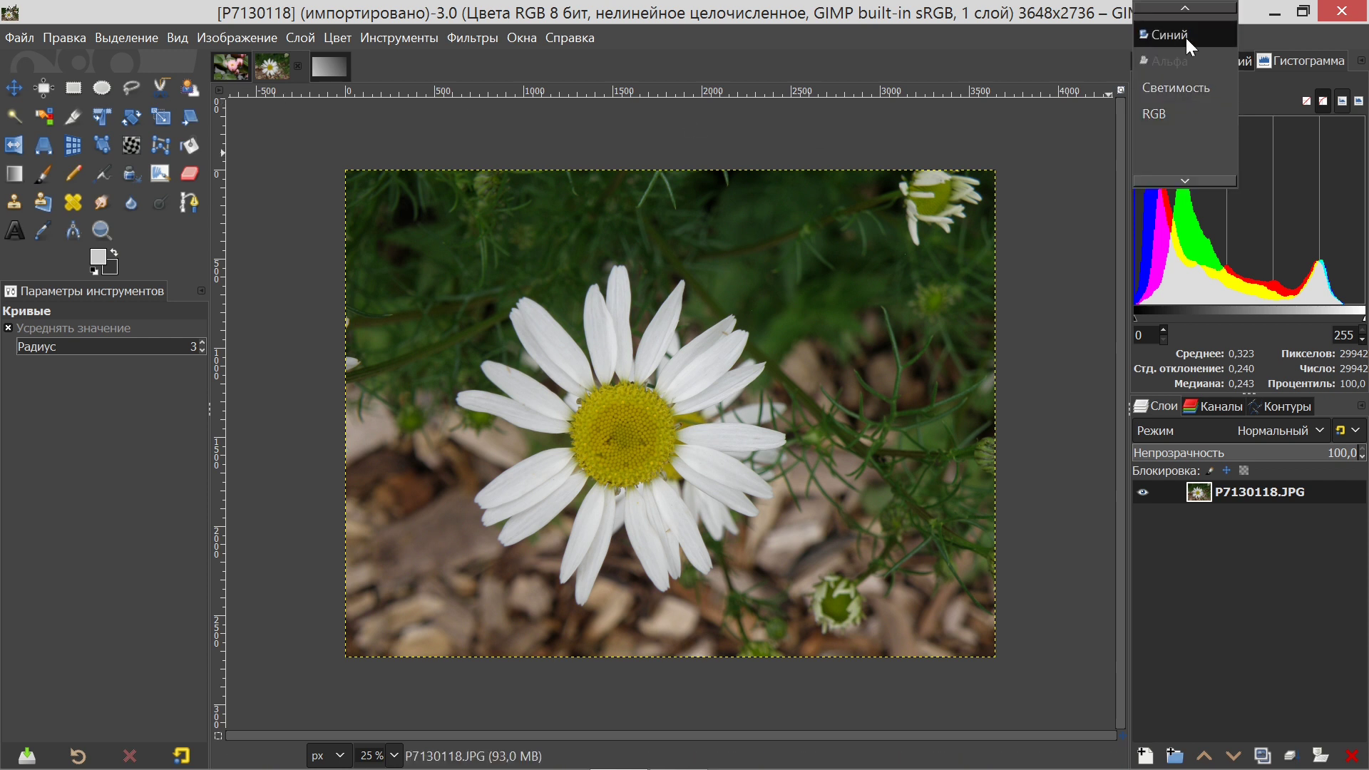
left_click(1184, 16)
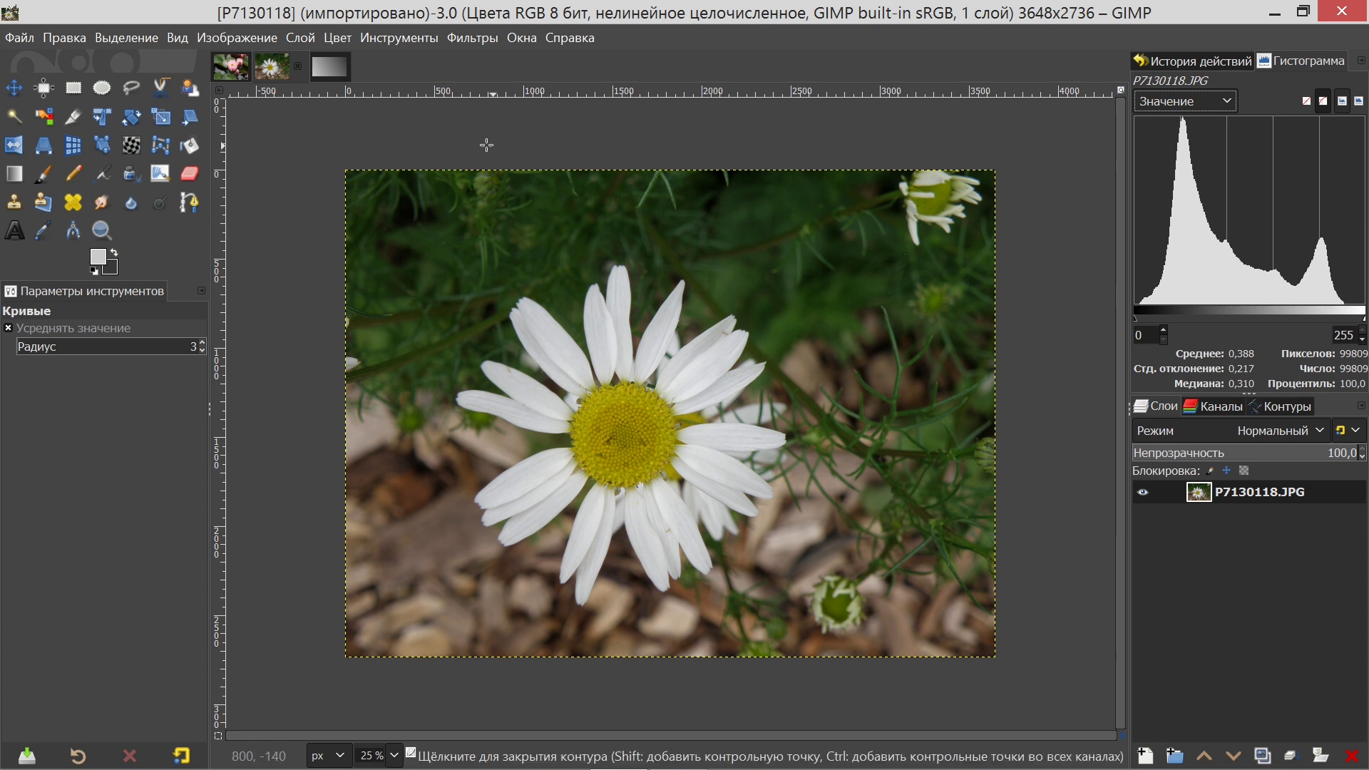
left_click(334, 65)
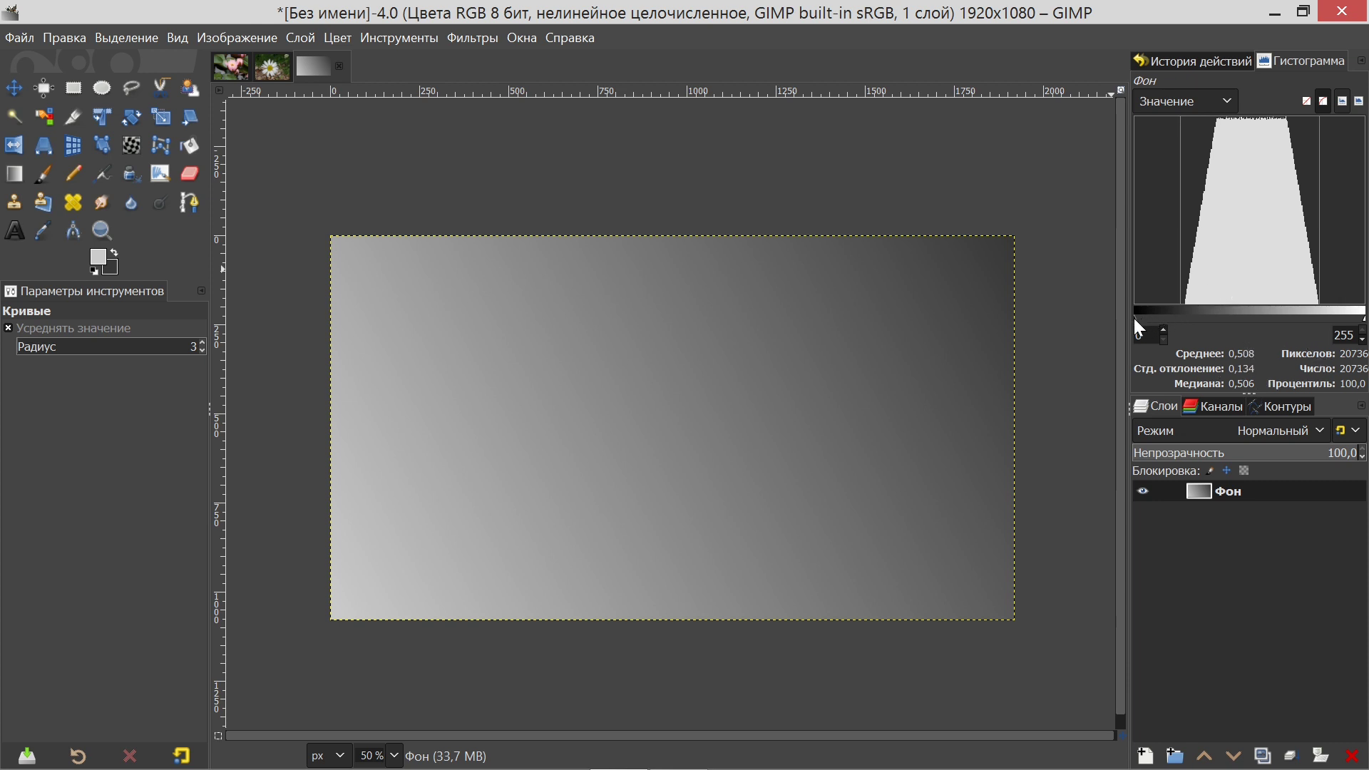
Narrow the gradient image's histogram range to end at 201, starting around 56–79
left_click_drag(1135, 318, 1187, 321)
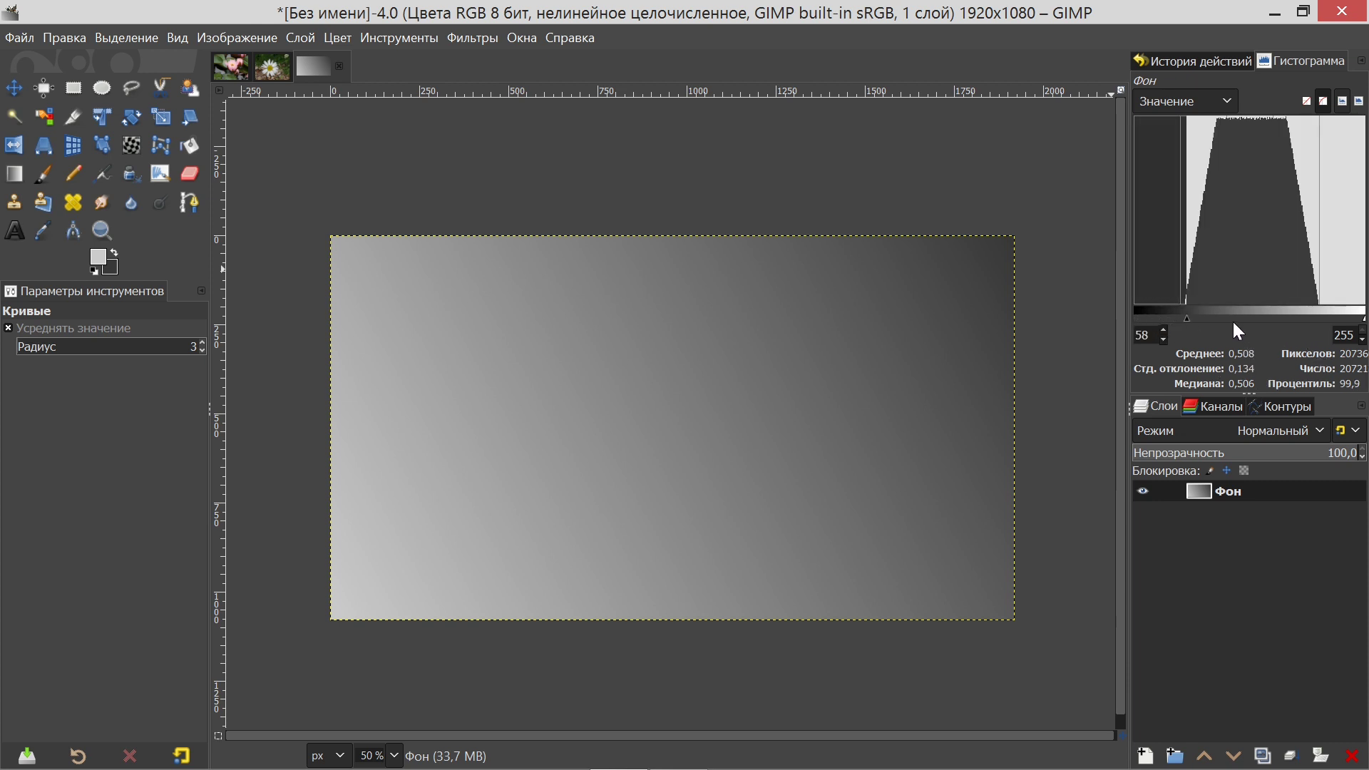
left_click_drag(1364, 319, 1316, 320)
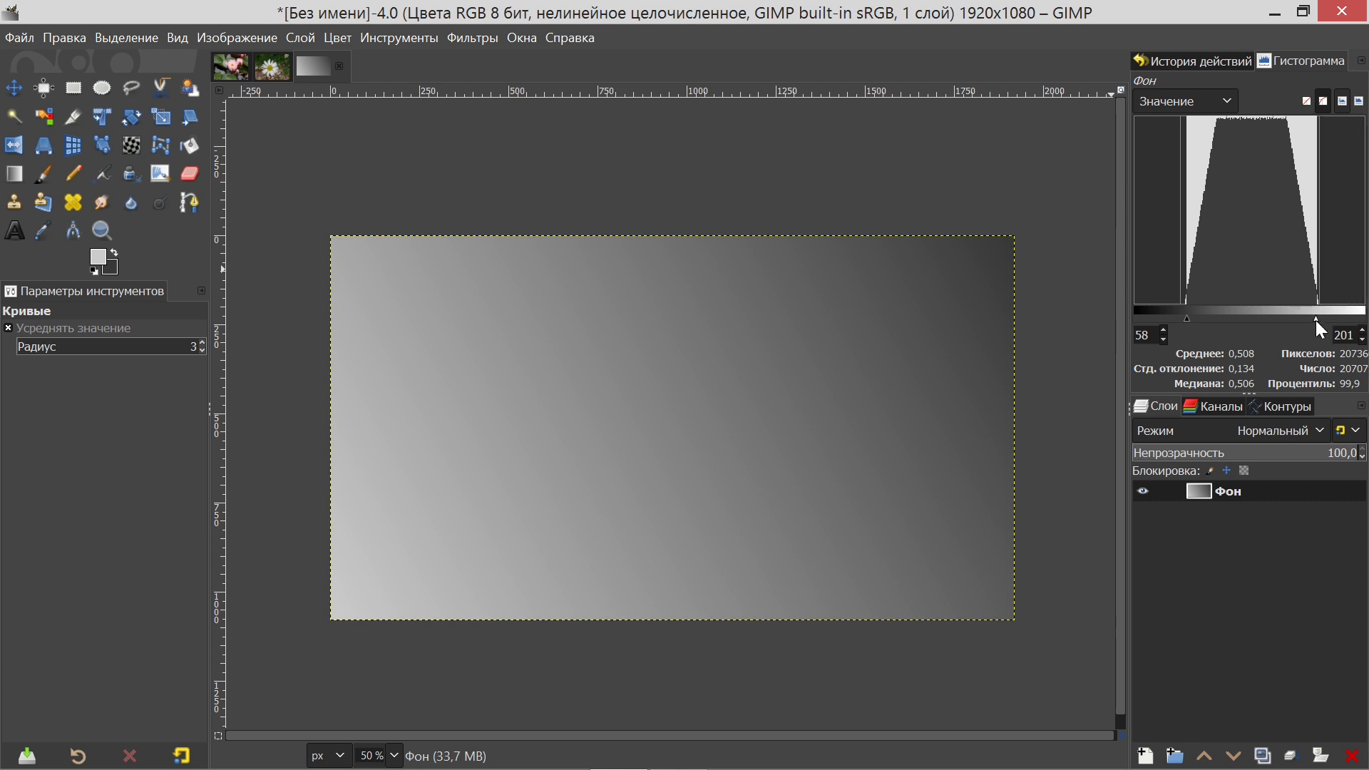
mouse_move(1190, 326)
left_mouse_down()
mouse_move(1210, 329)
mouse_move(1183, 320)
left_mouse_up()
Reset the water-lily photo's histogram range to 0–255, then return to the daisy photo's Colours menu
left_click(241, 61)
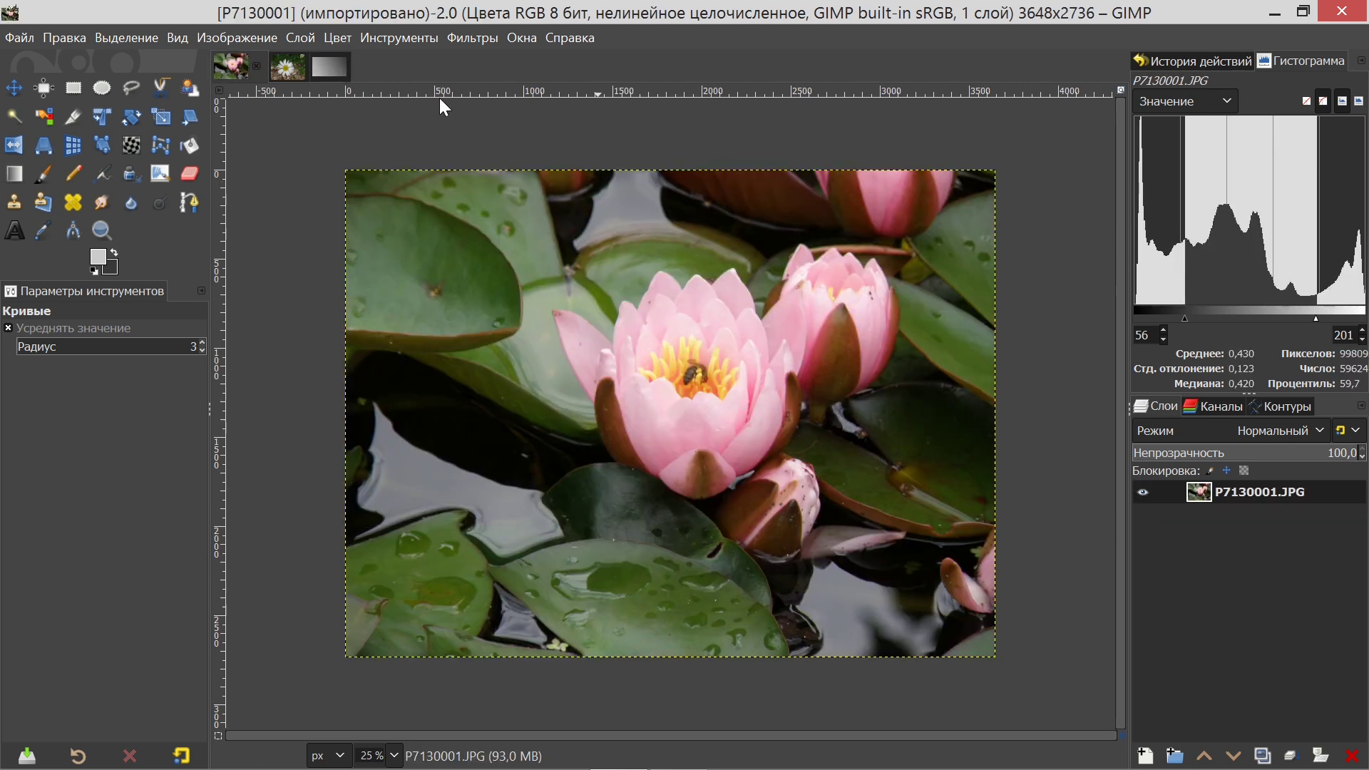
left_click_drag(1185, 318, 1135, 318)
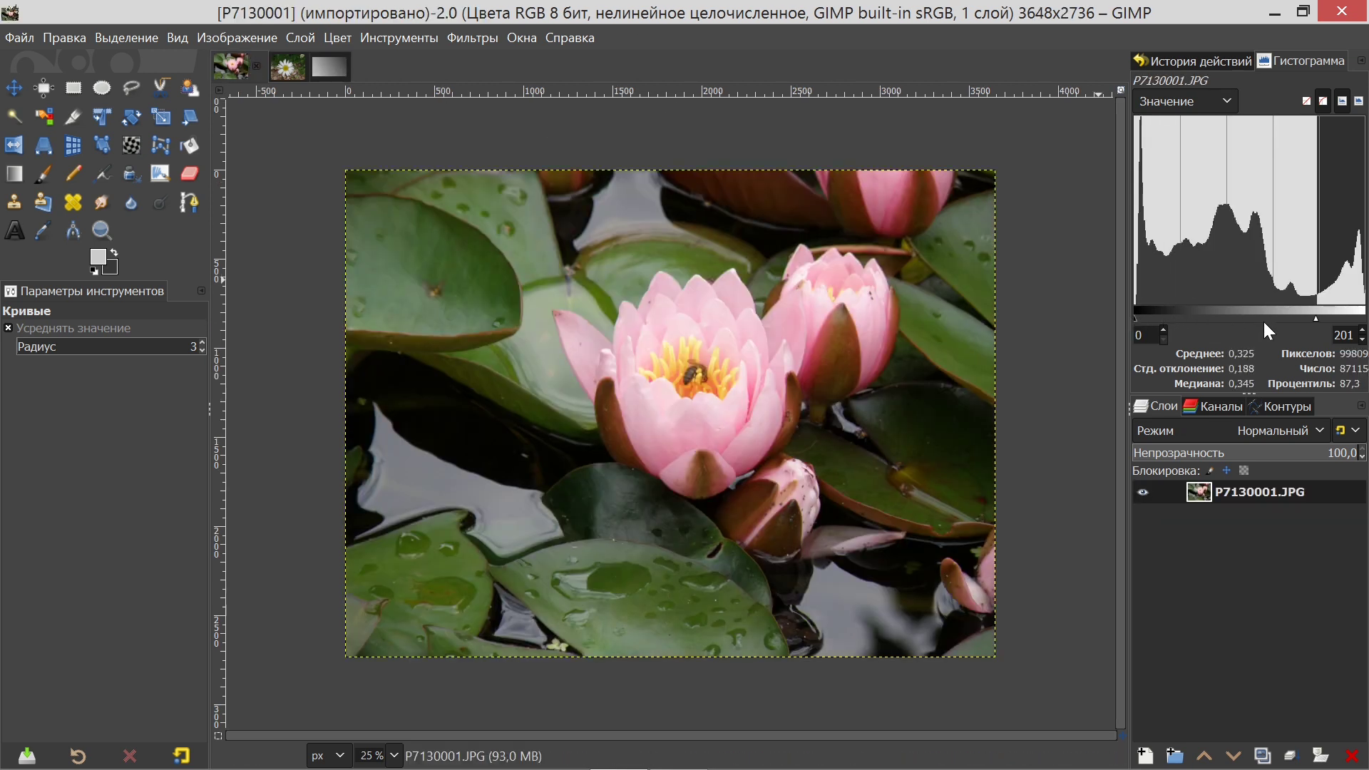
left_click_drag(1316, 318, 1365, 318)
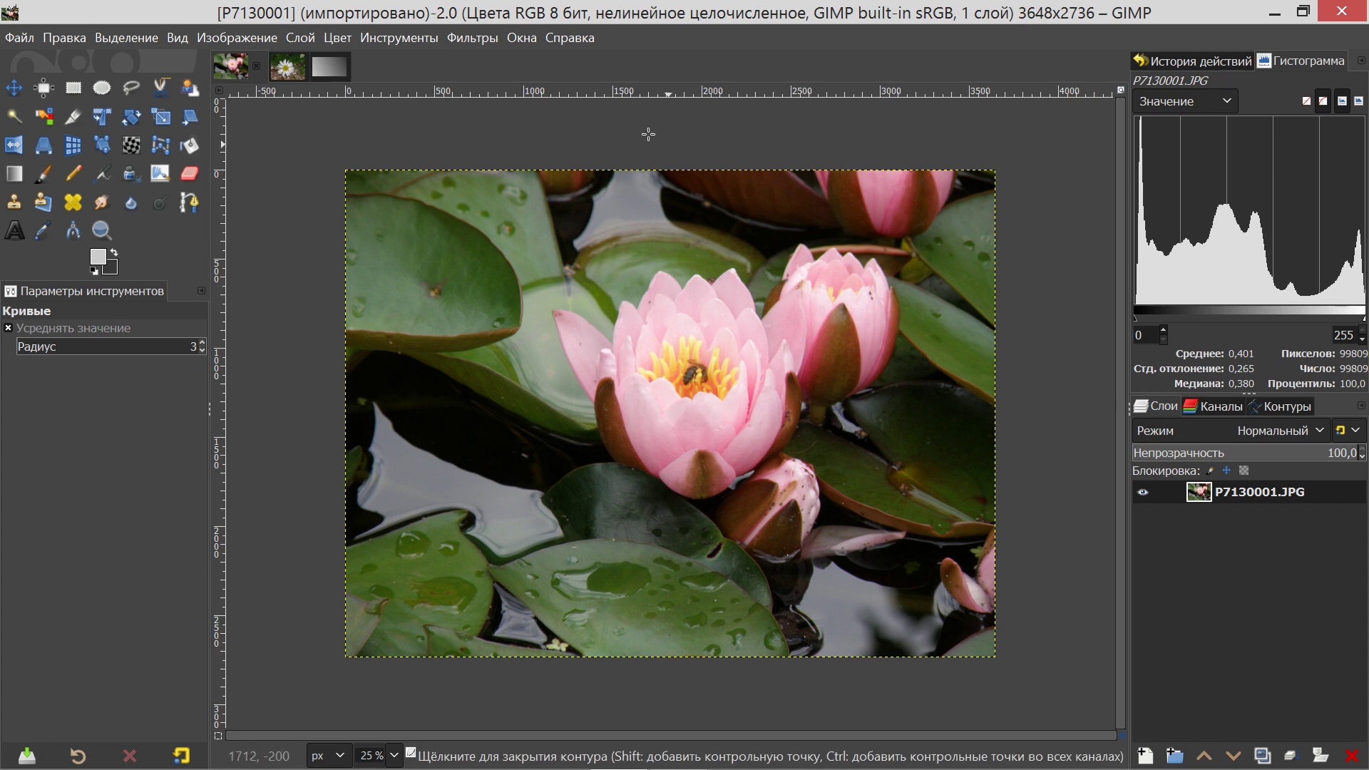
left_click(287, 69)
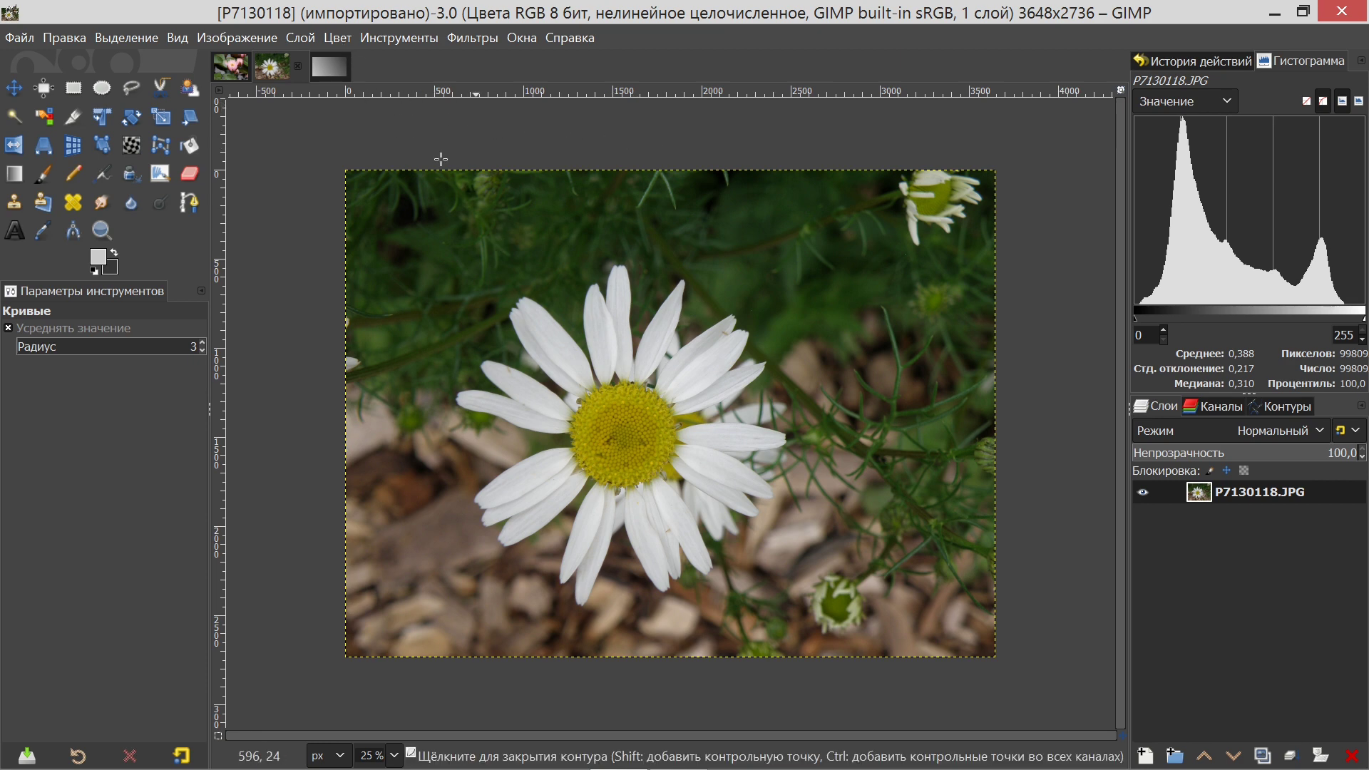
left_click(340, 37)
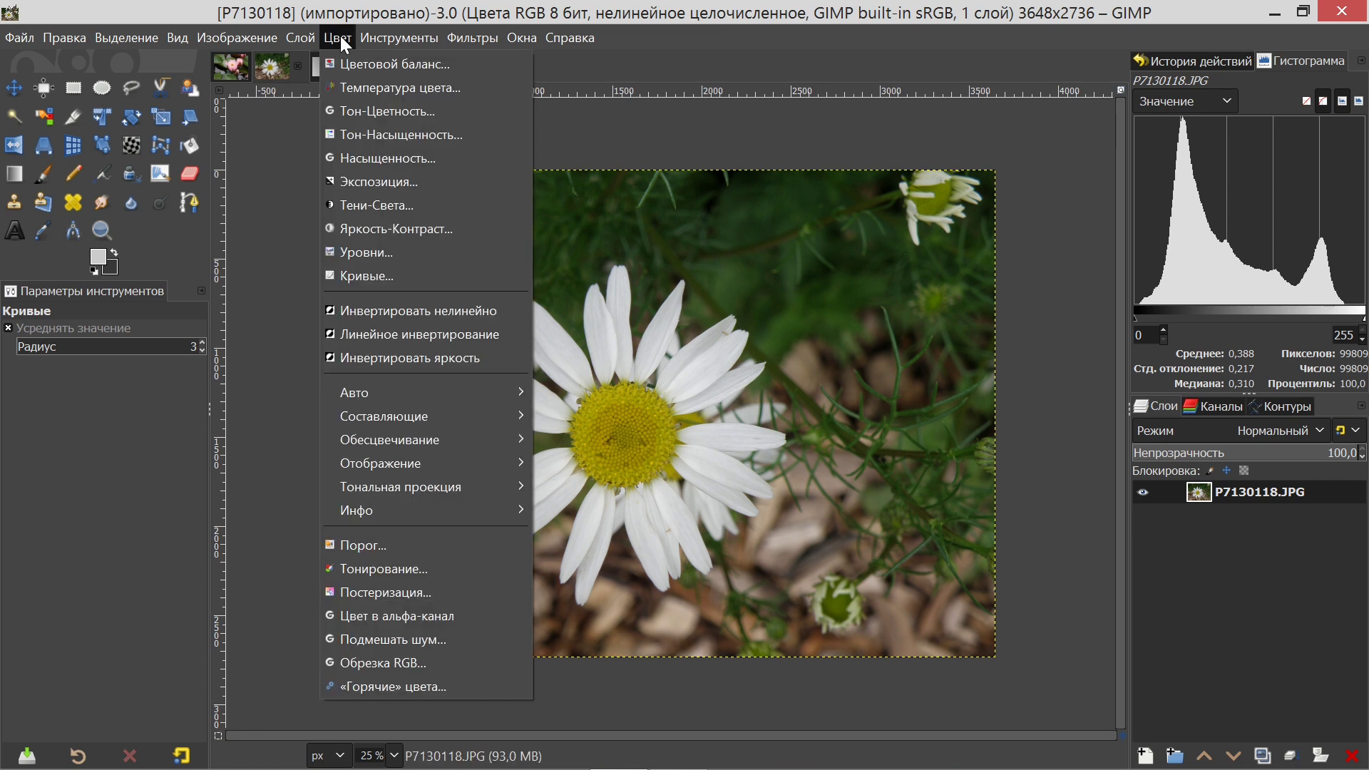
left_click(448, 229)
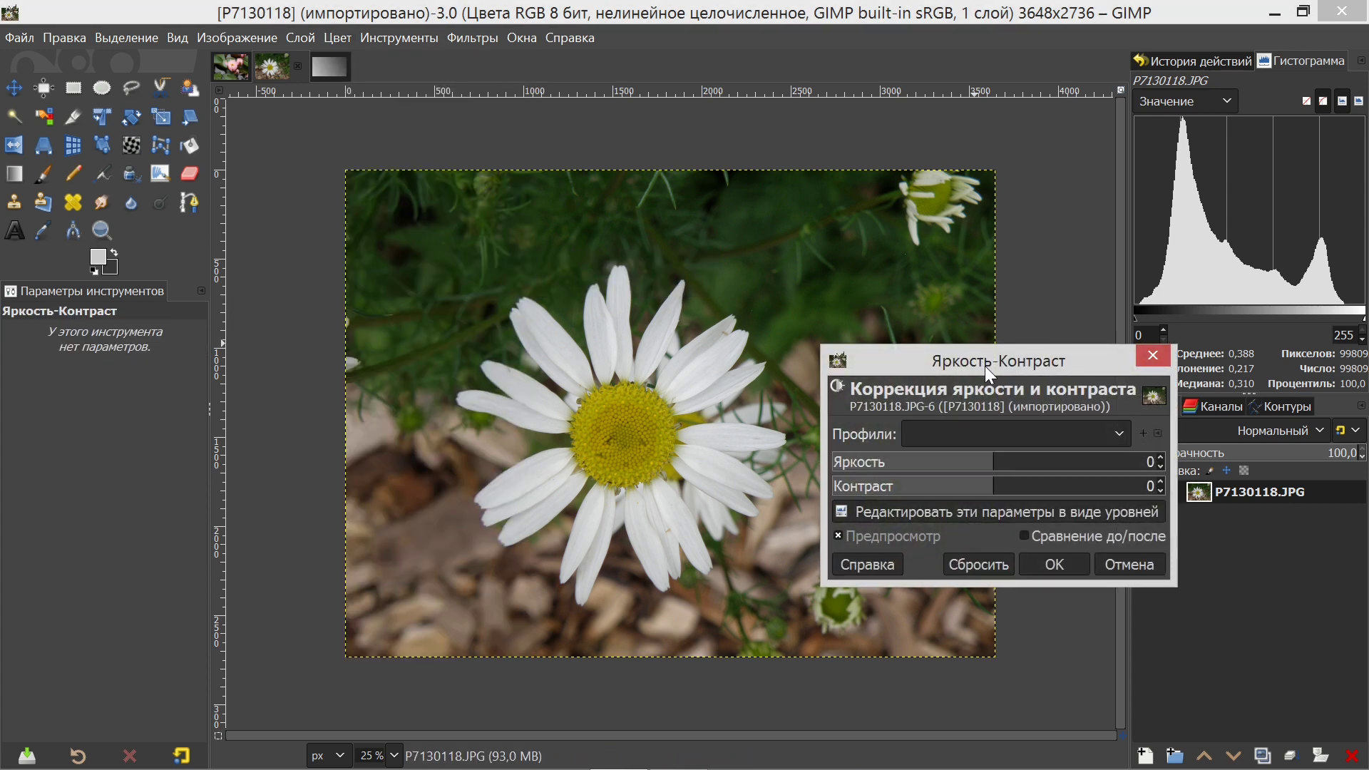
left_click_drag(985, 366, 865, 127)
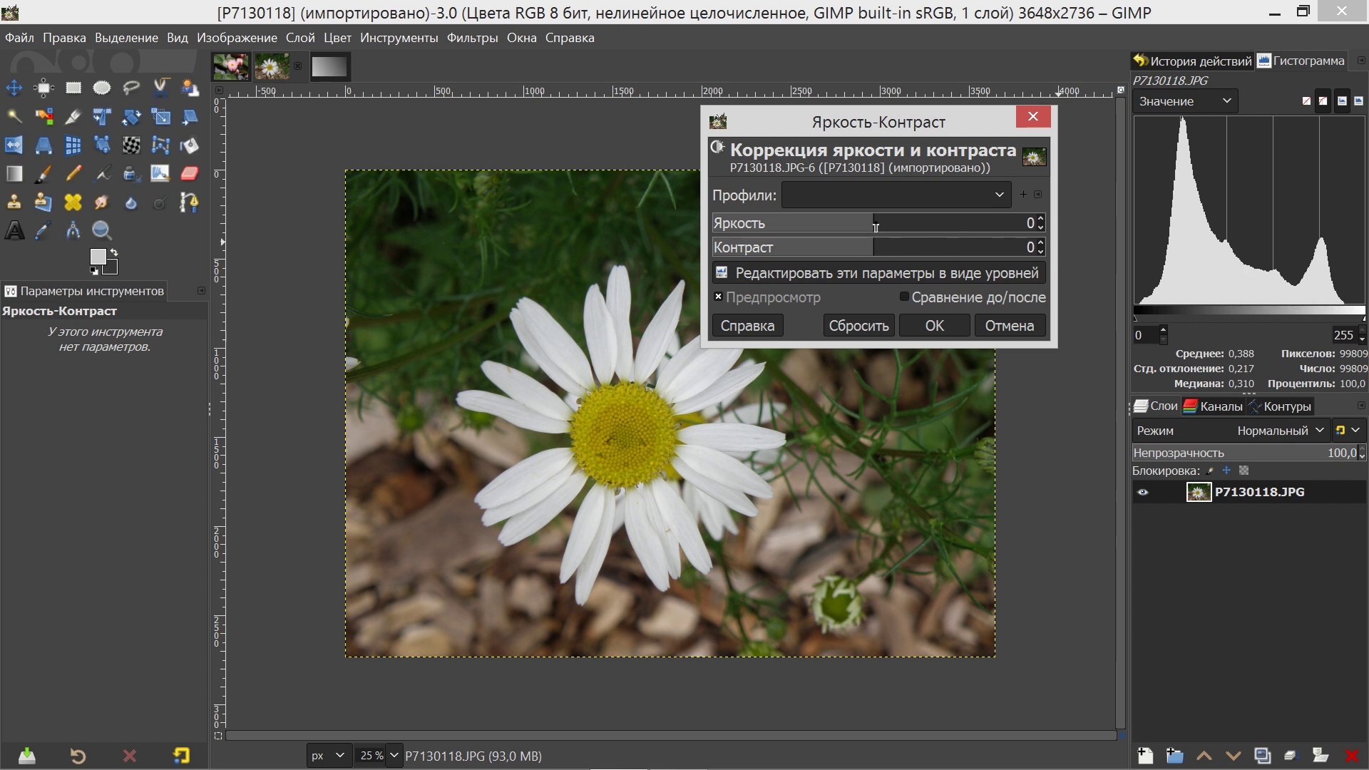
mouse_move(875, 226)
left_mouse_down()
mouse_move(913, 225)
mouse_move(890, 250)
mouse_move(902, 249)
left_mouse_up()
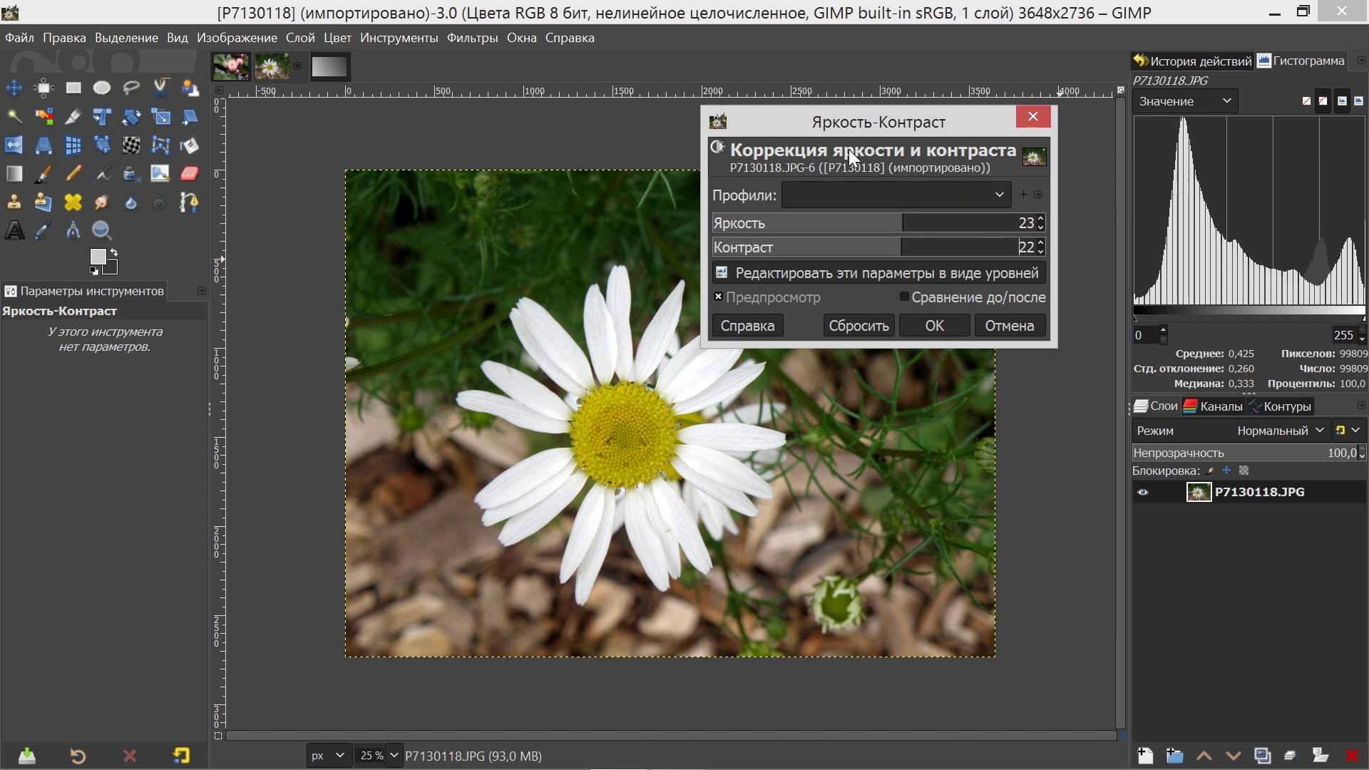
left_click(1009, 325)
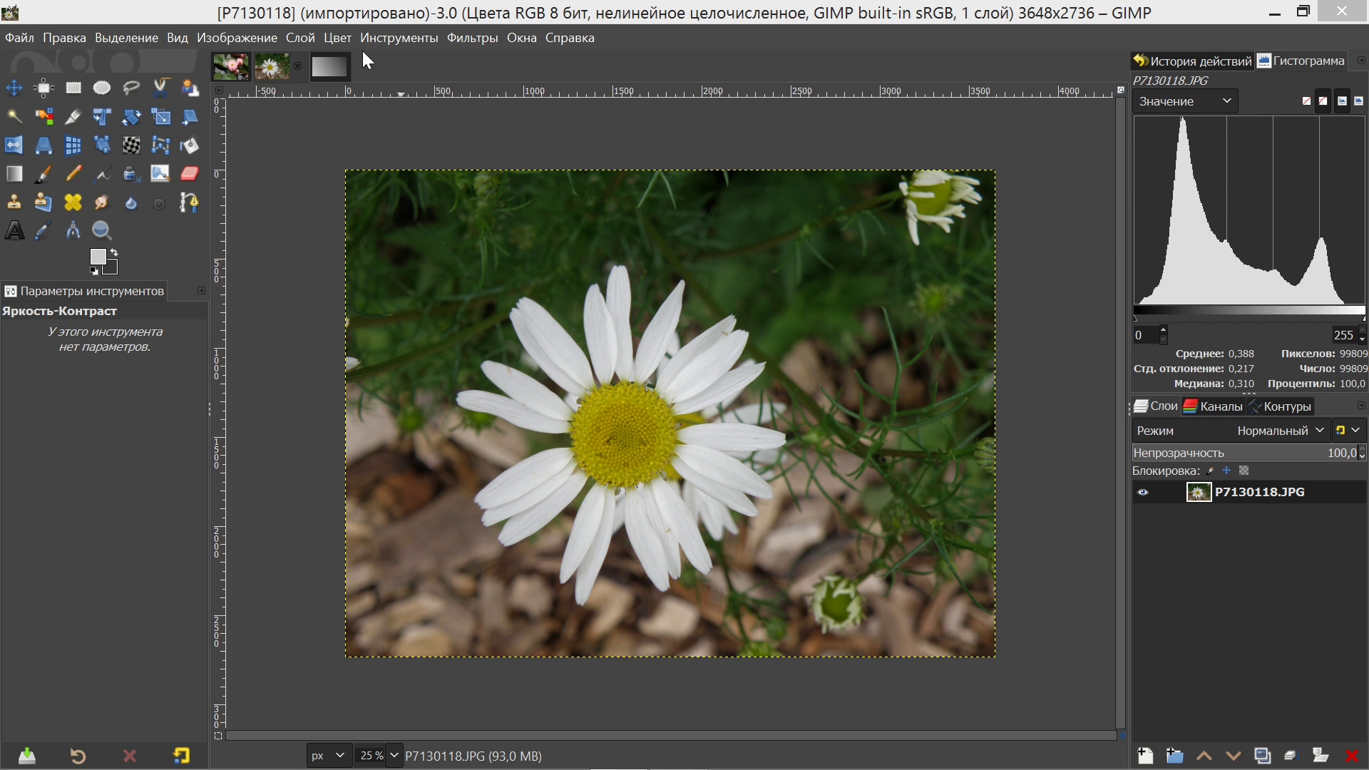
left_click(339, 38)
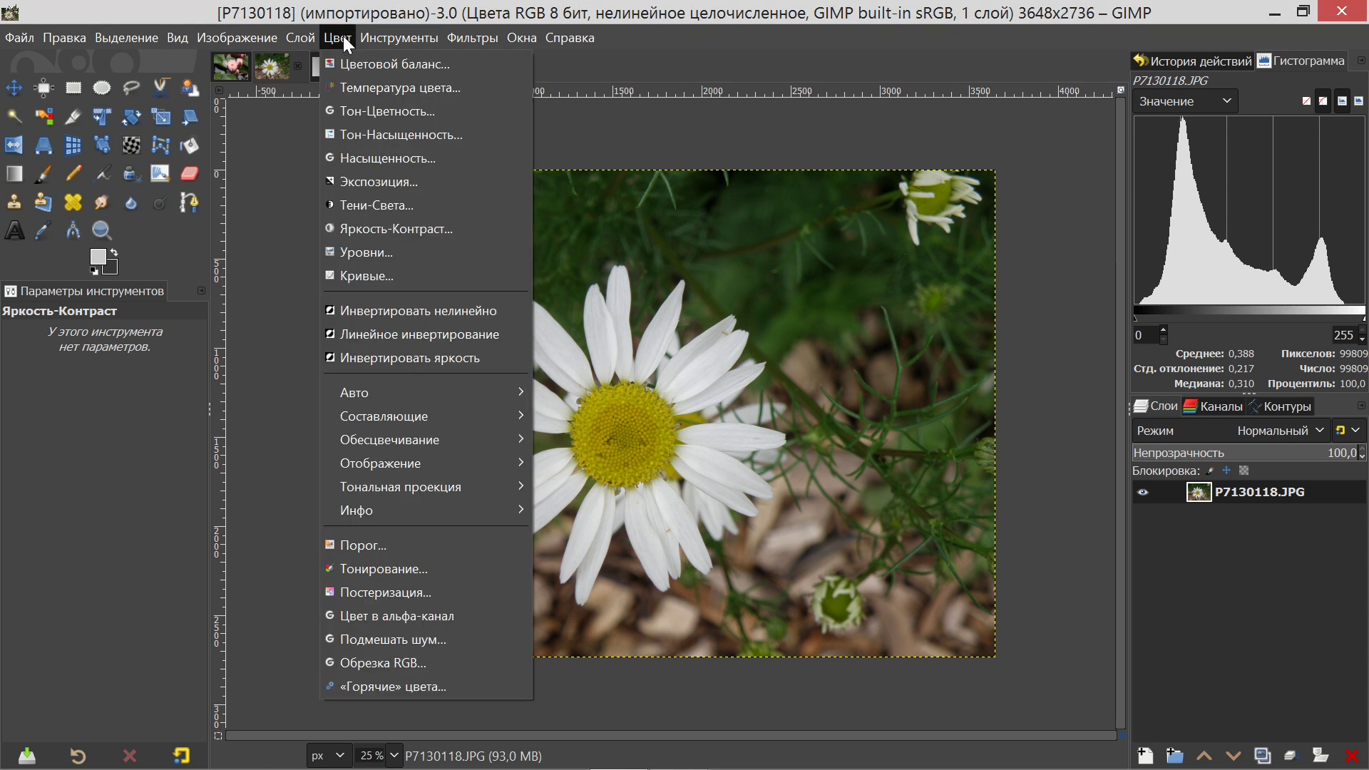
left_click(392, 252)
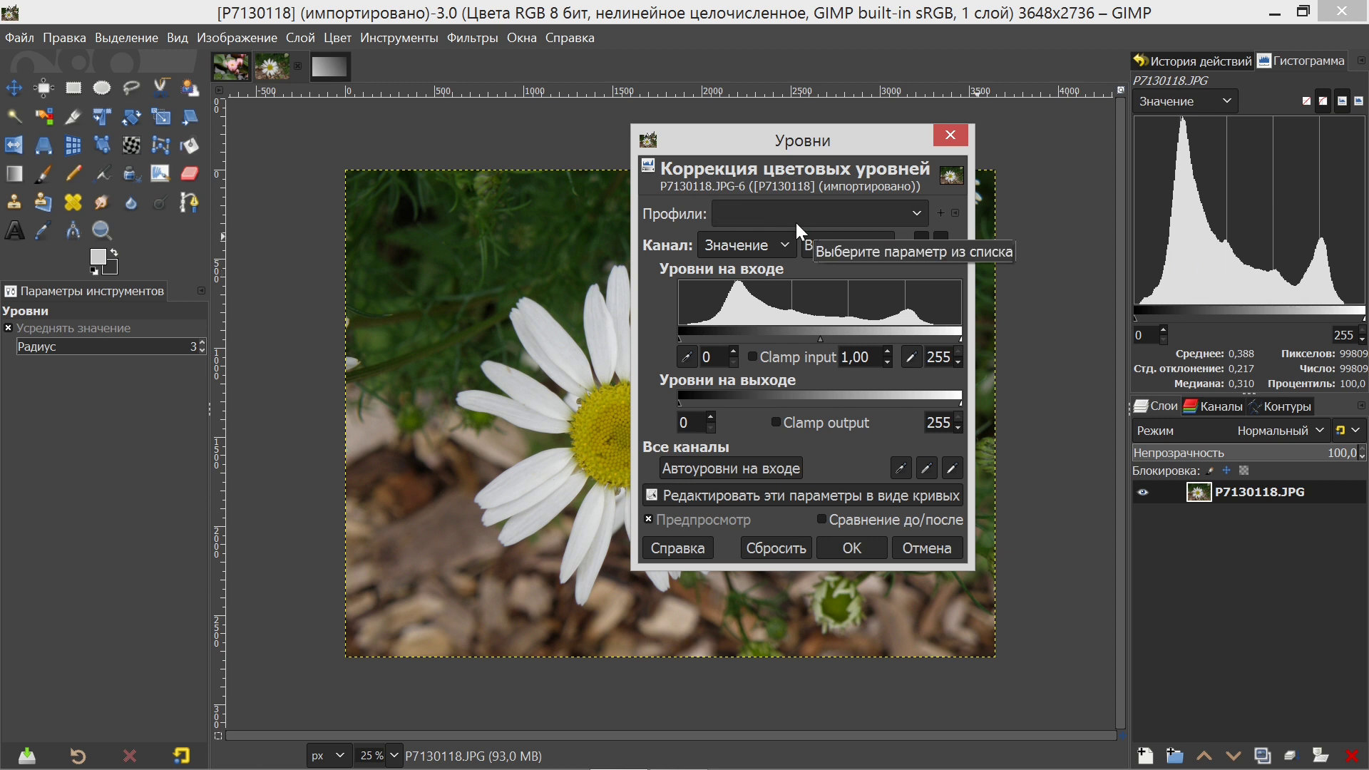
left_click(951, 137)
left_click(309, 40)
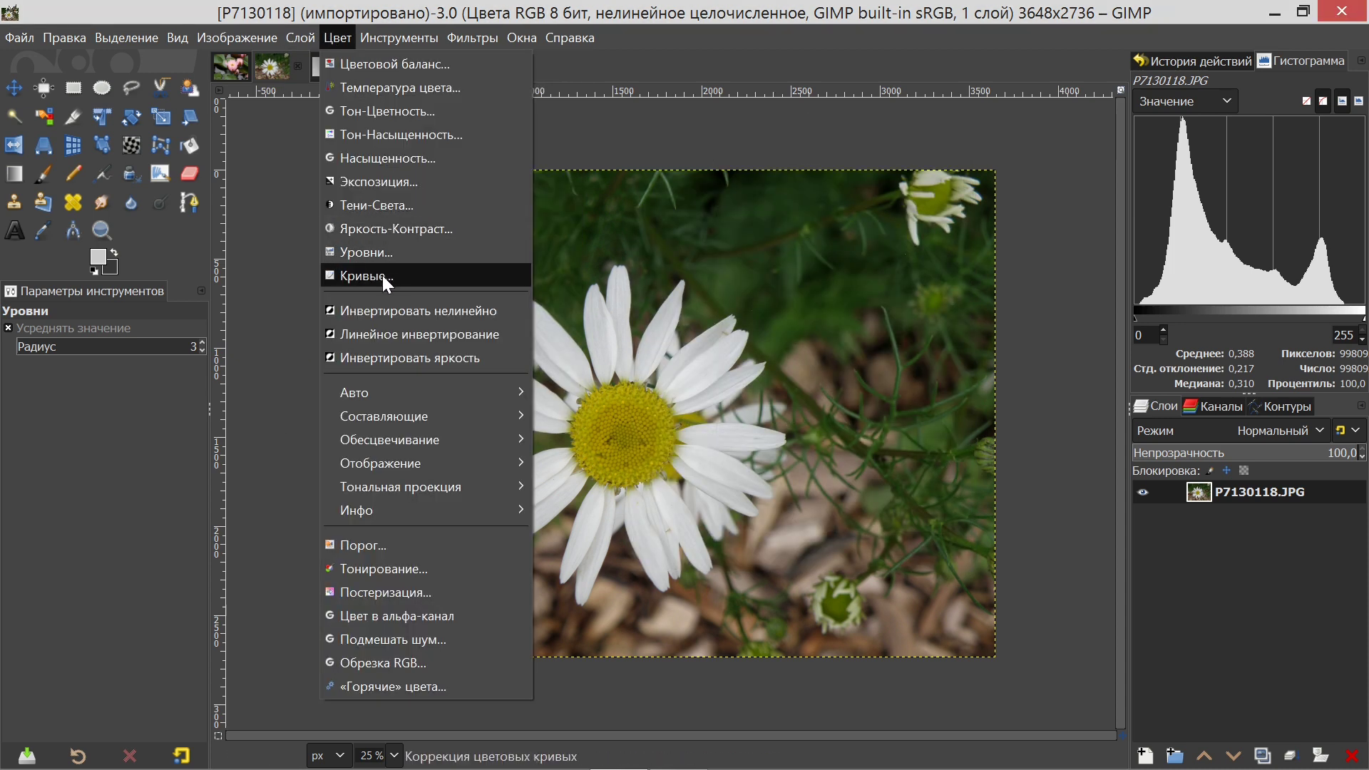
left_click(390, 275)
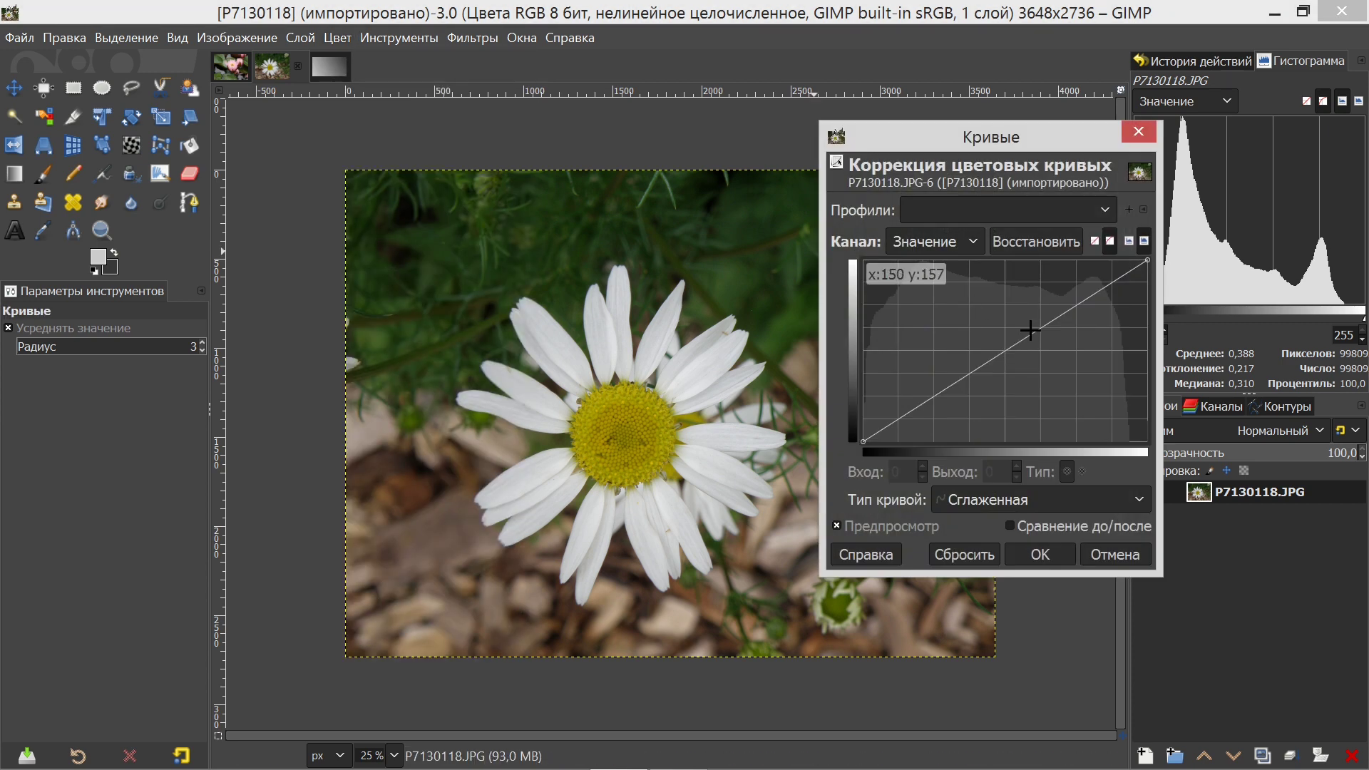
left_click(1131, 132)
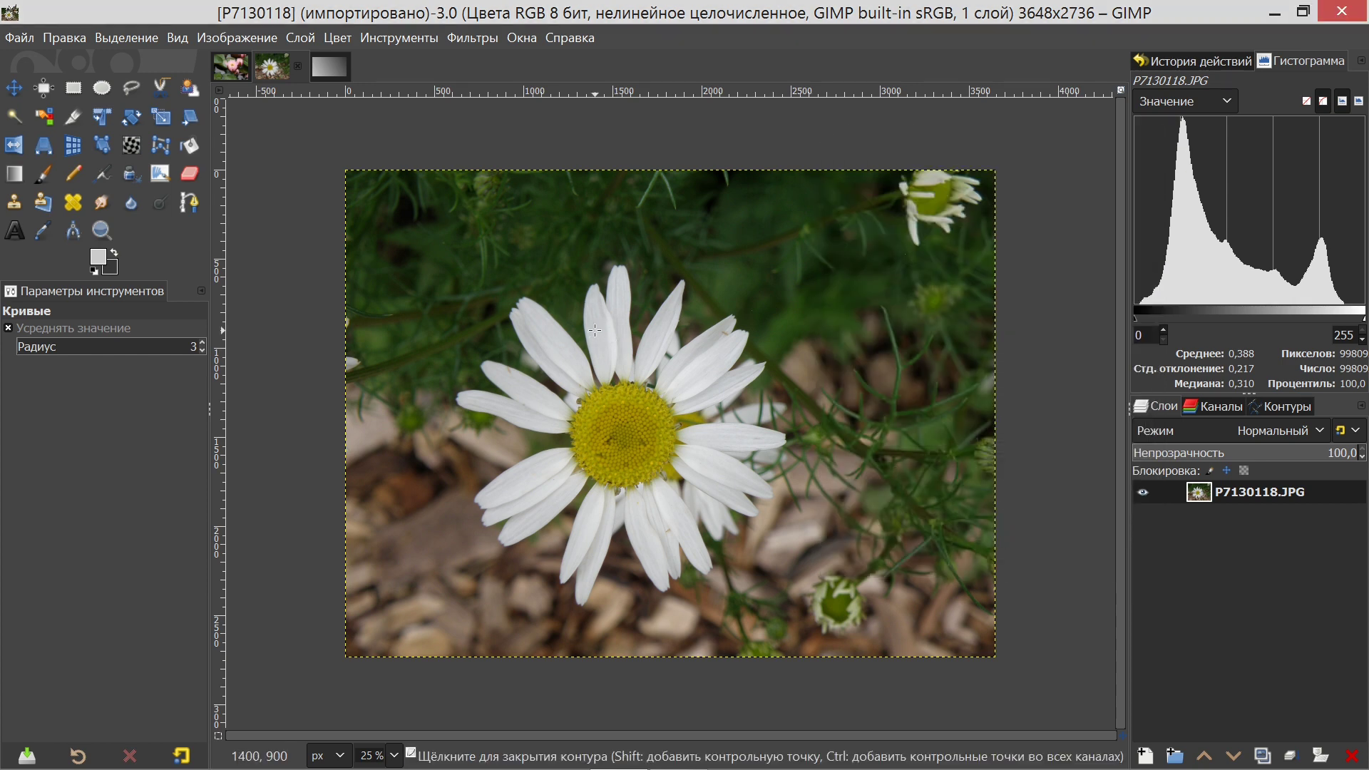
left_click(336, 37)
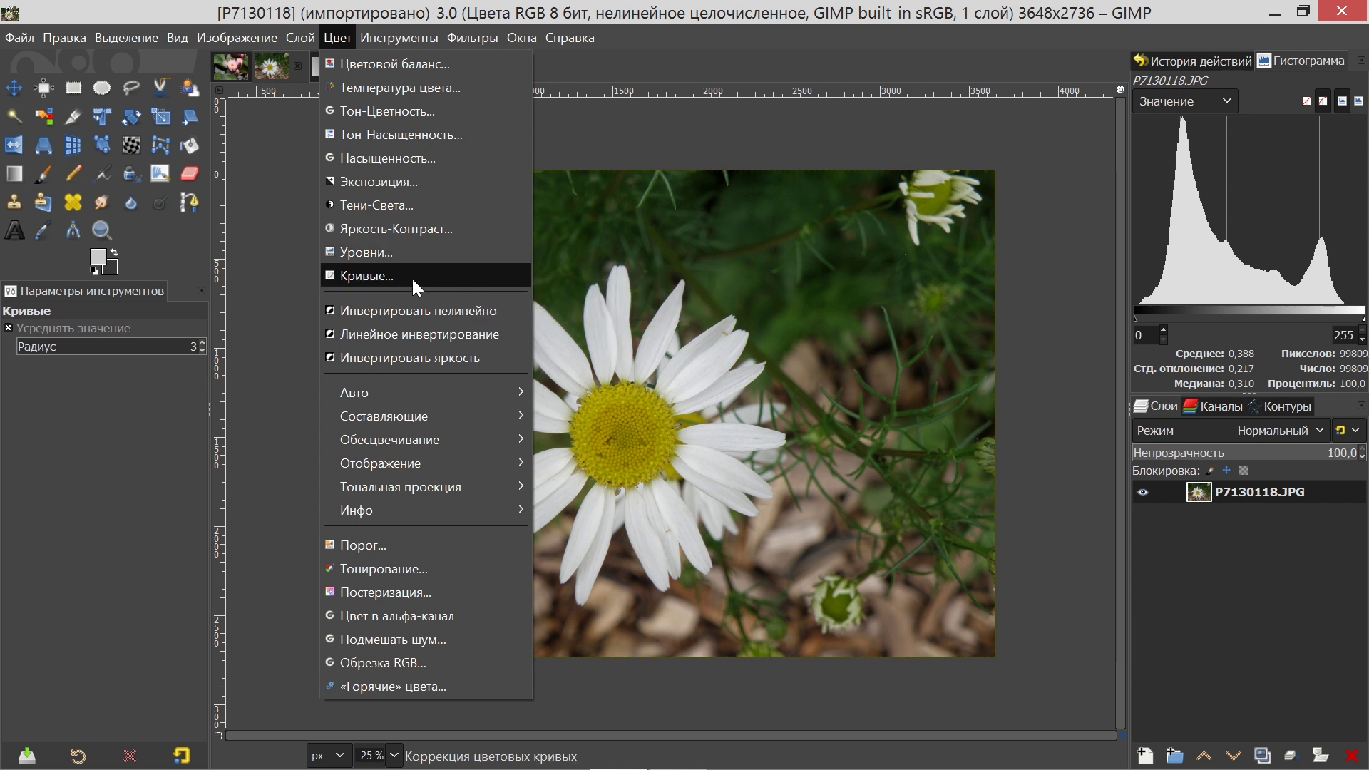
left_click(458, 280)
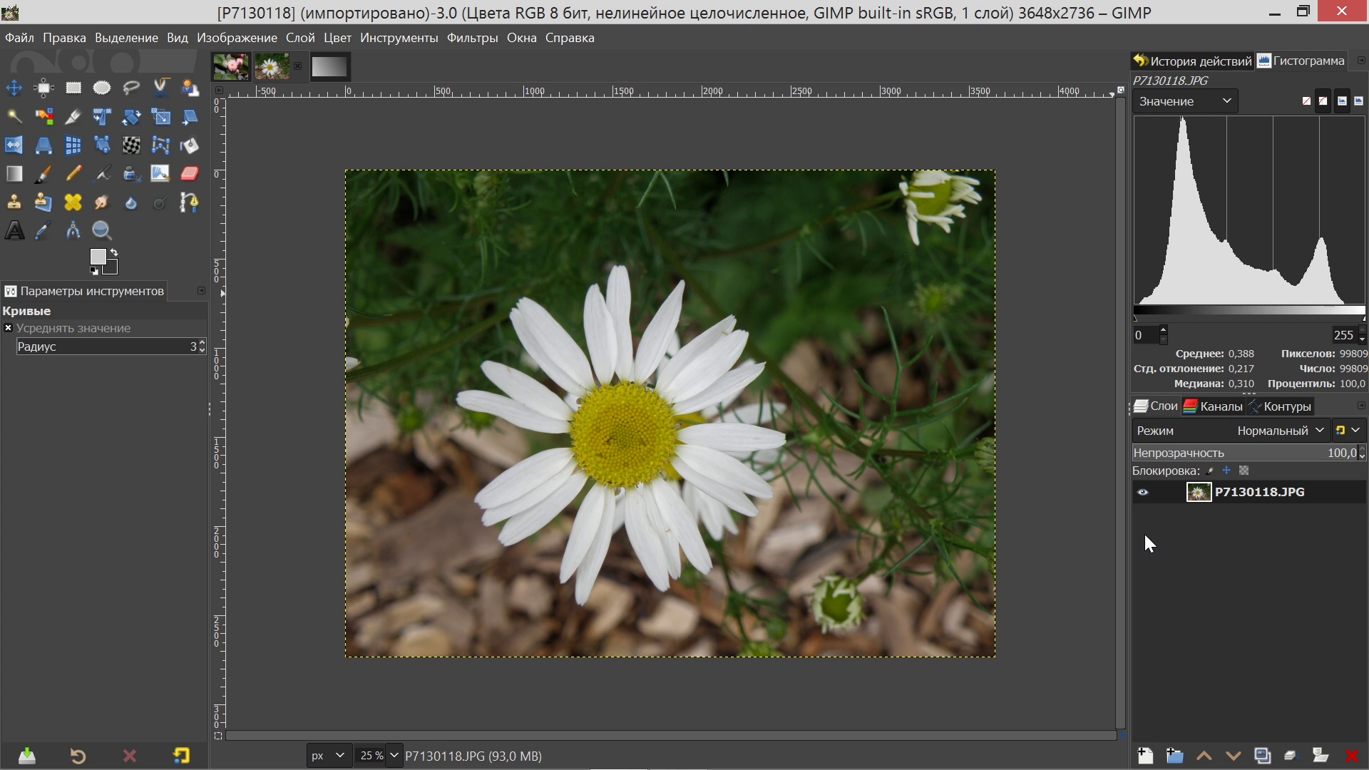
Rectangle-select foliage, the daisy centre and dark foliage, finishing over the lower-left petals and bark
left_click(71, 93)
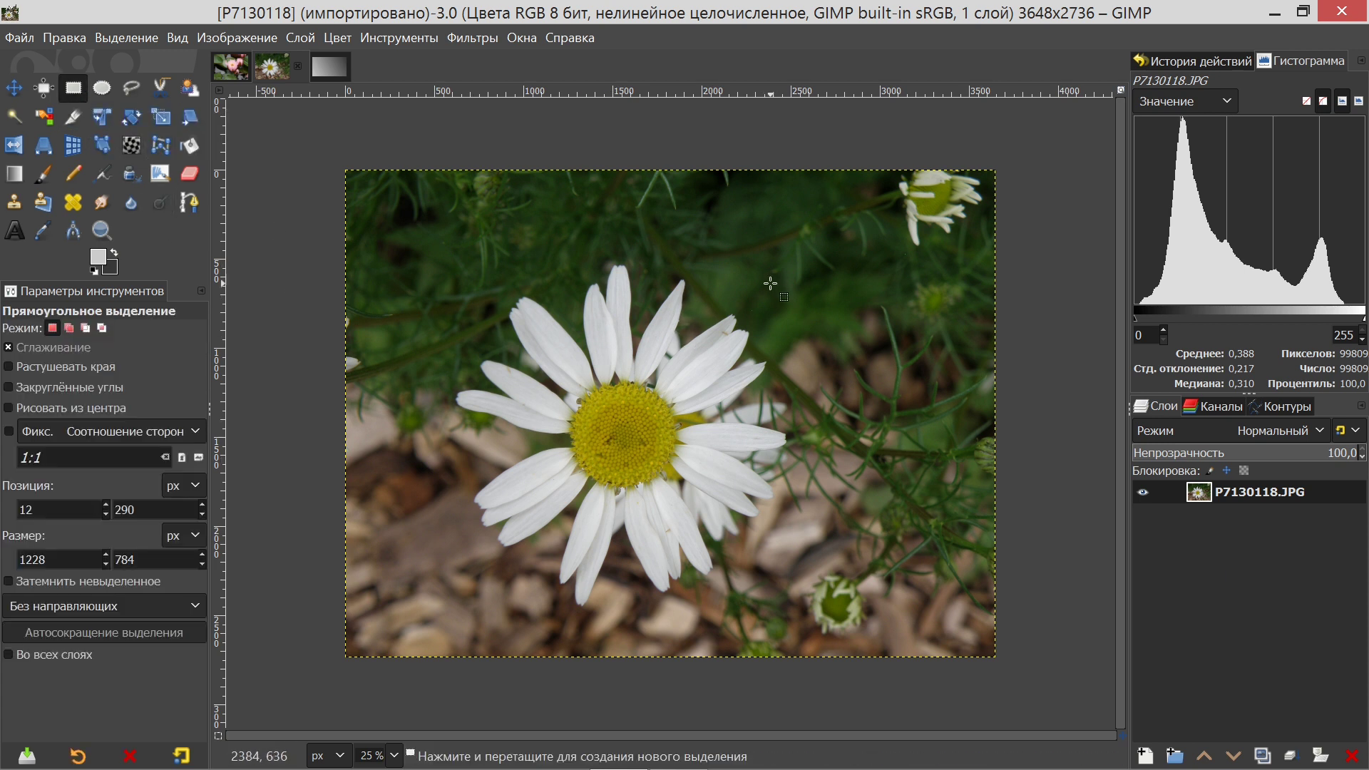
left_click_drag(766, 240, 958, 410)
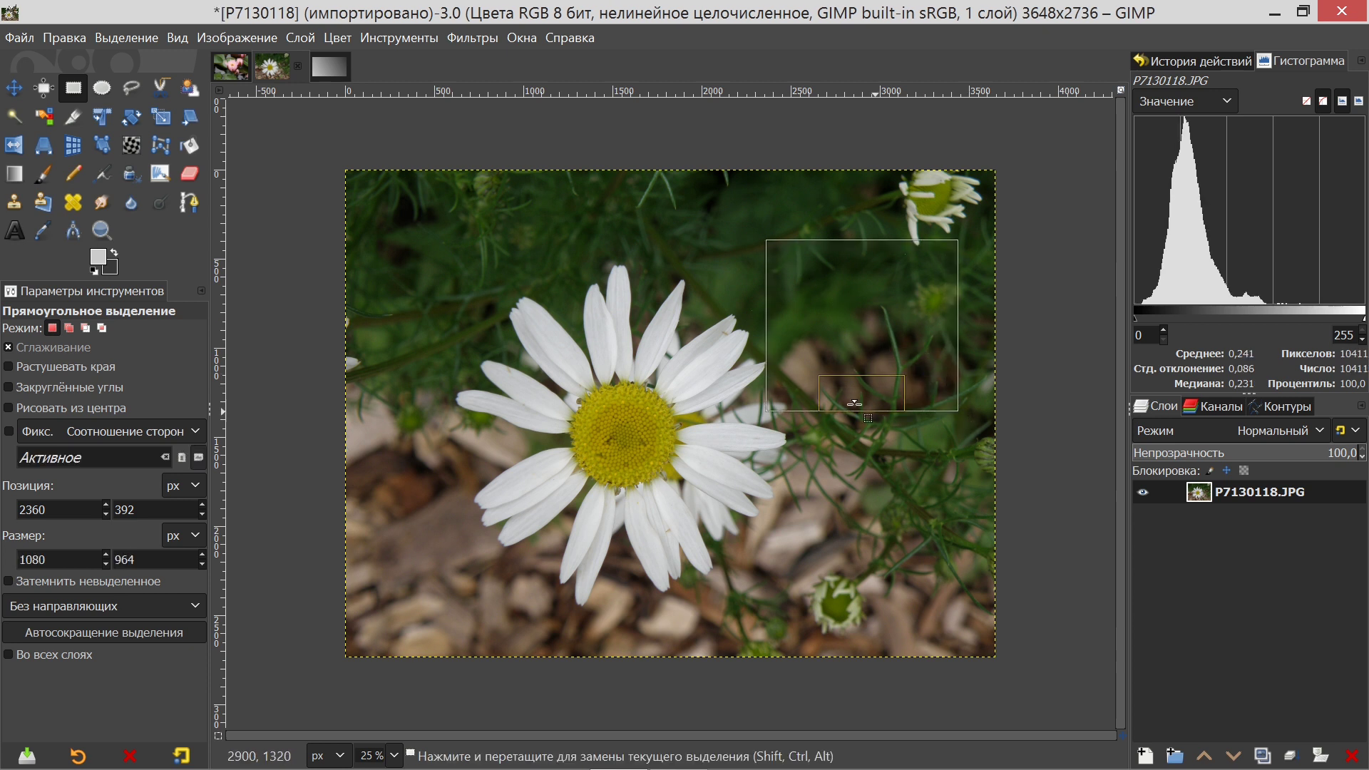
left_click_drag(484, 308, 696, 481)
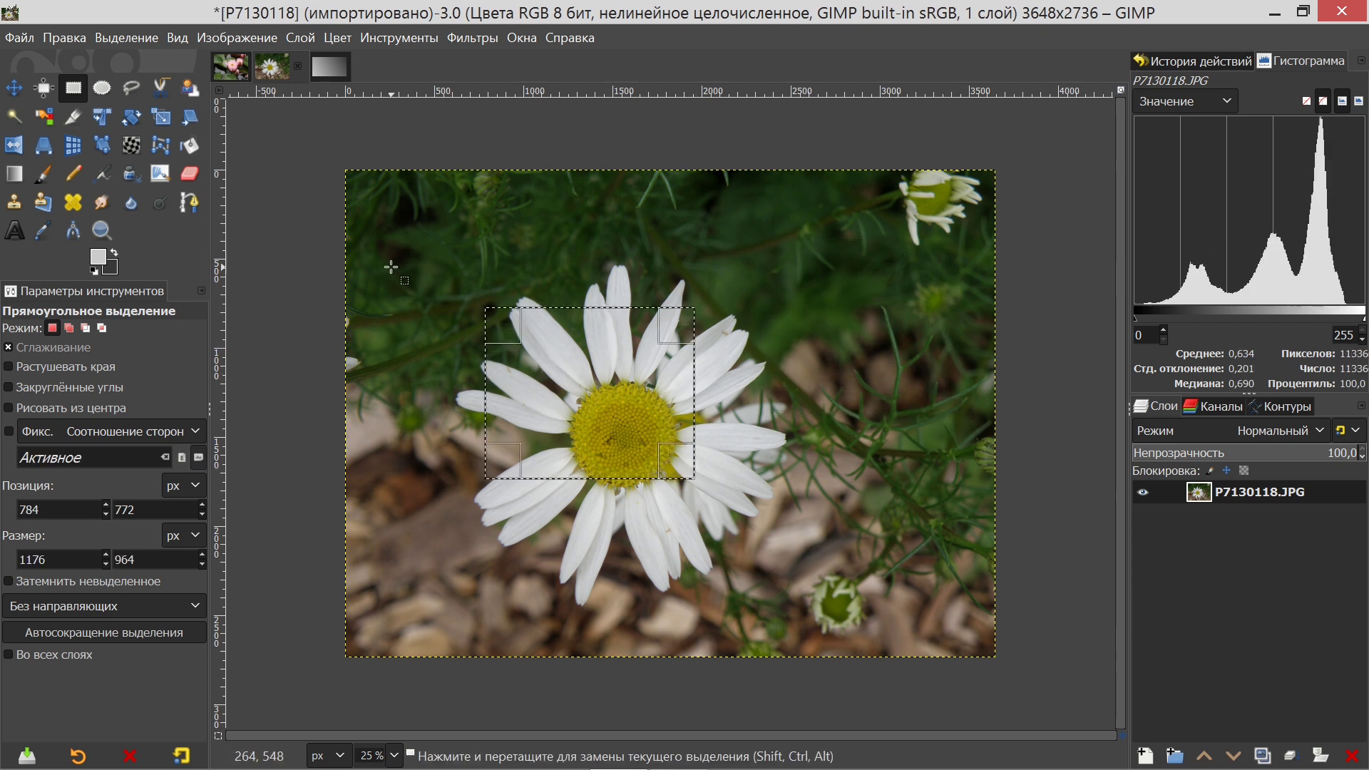
left_click_drag(385, 252, 492, 349)
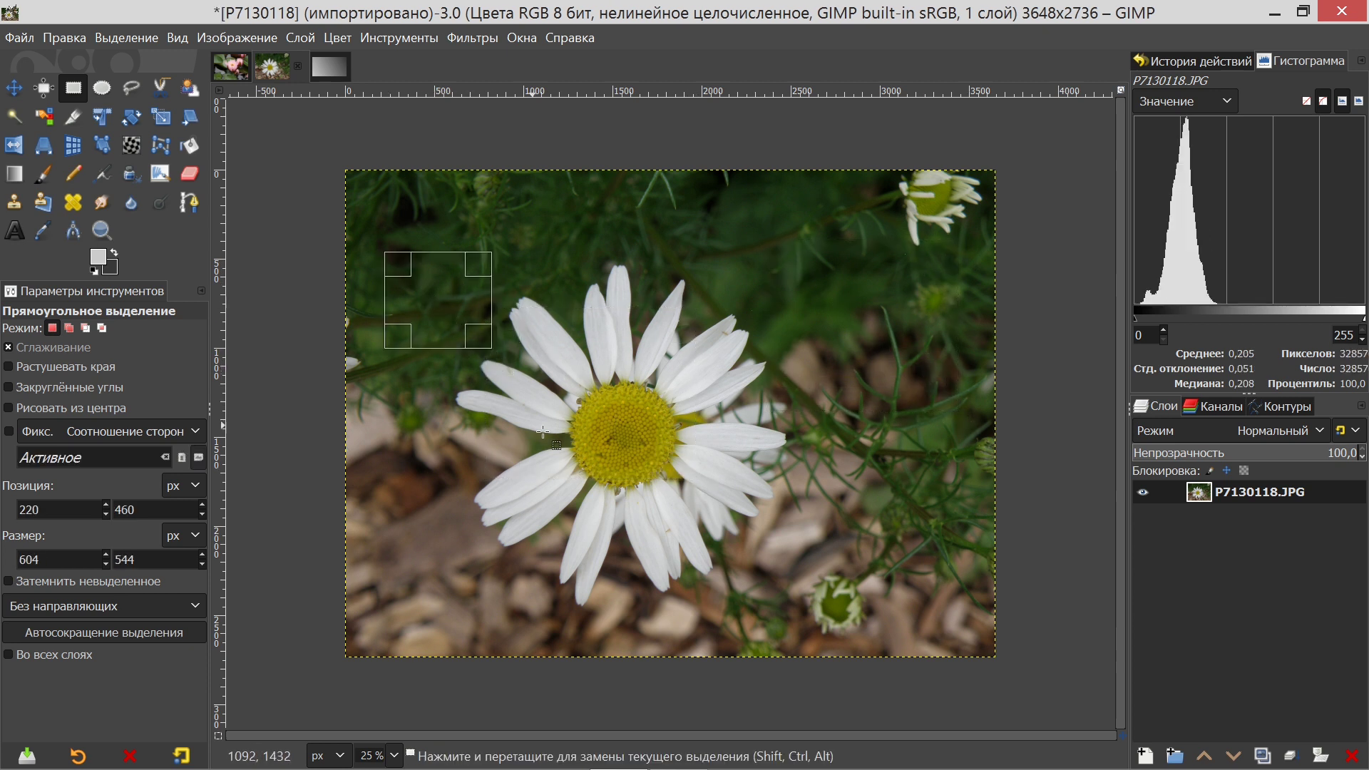
left_click_drag(437, 467, 565, 587)
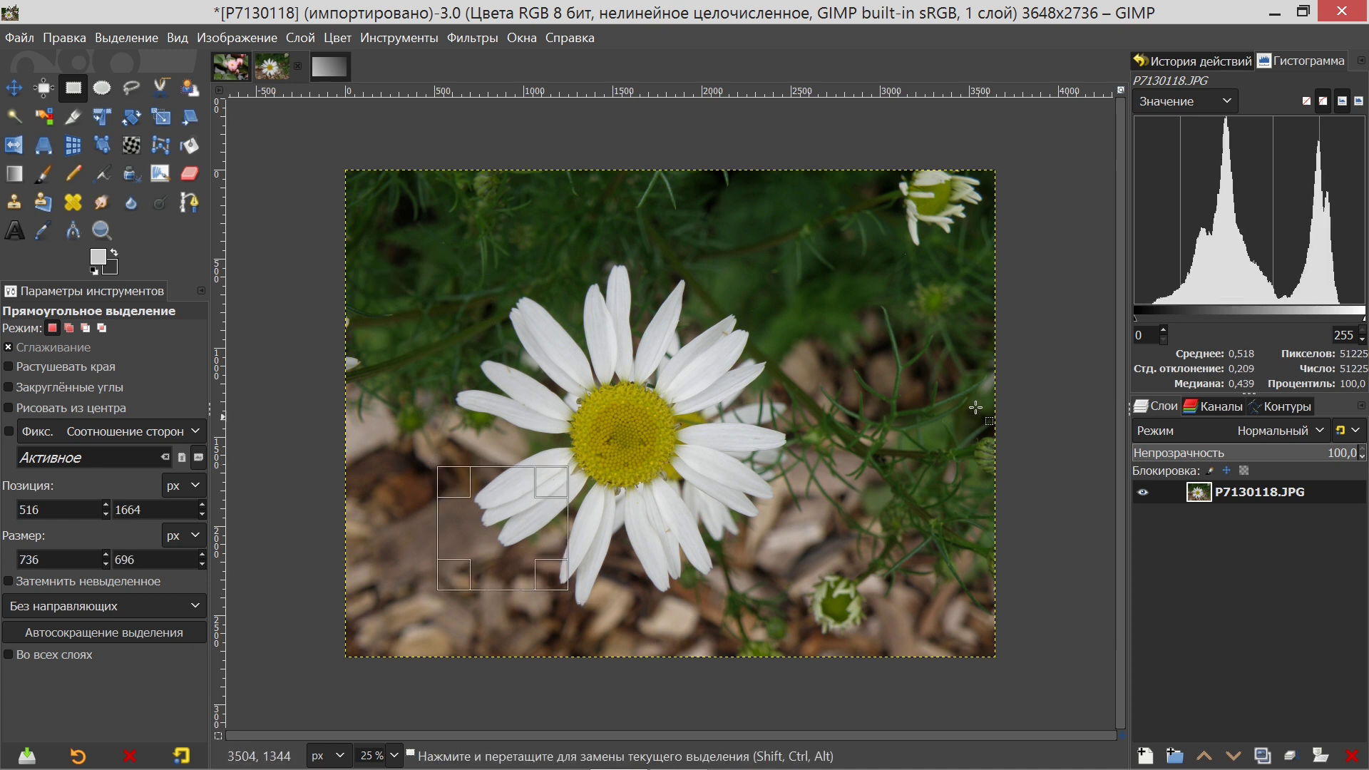